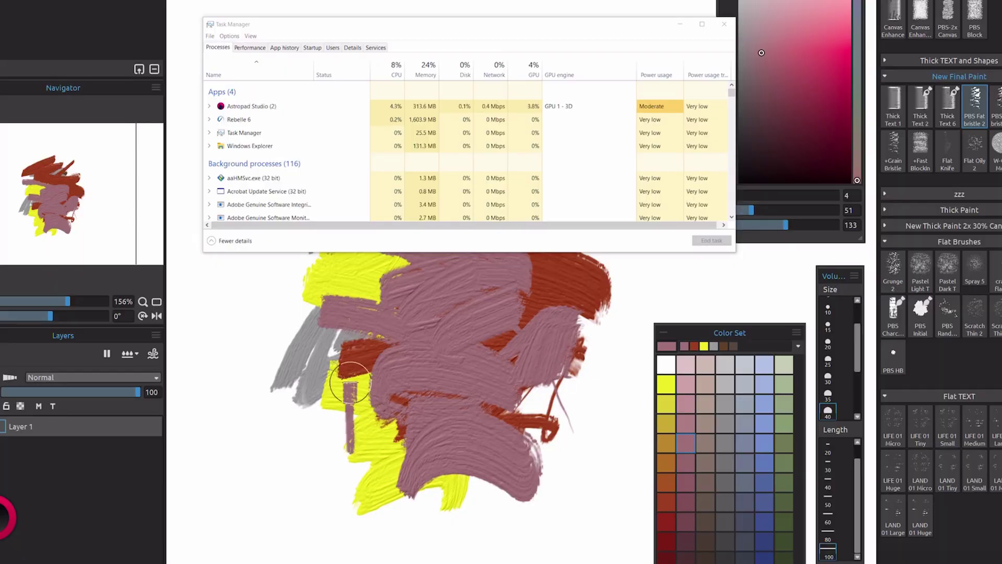
Paint a mauve bristle stroke over the yellow area of the existing painting
mouse_move(340, 388)
mouse_down()
mouse_move(311, 393)
mouse_move(336, 465)
mouse_up()
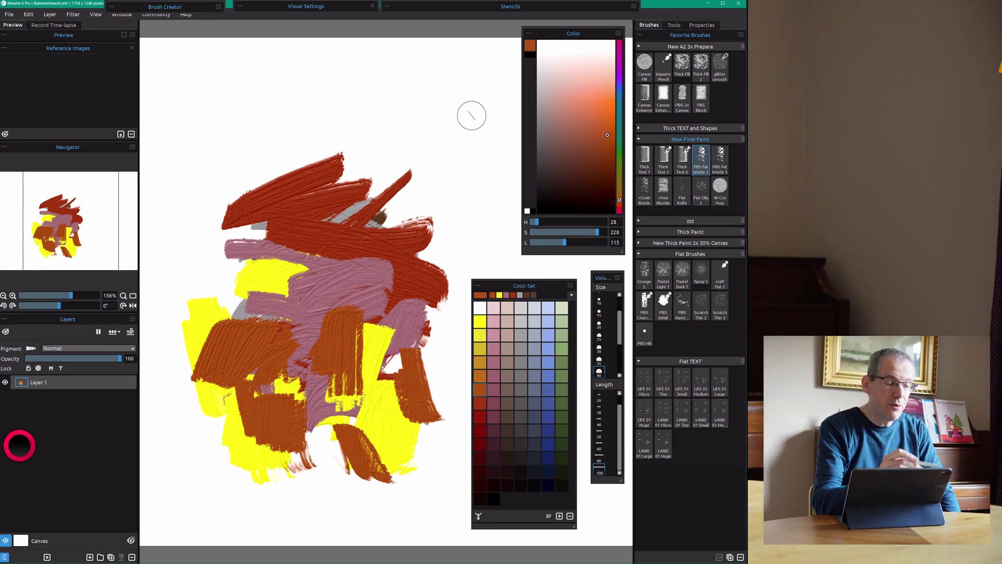
Discard the current painting and create a PBS-A4 x2 nano artwork, 1754 x 1240 pixels, on the WK14 Kozo Dark Smooth canvas
key(alt+f)
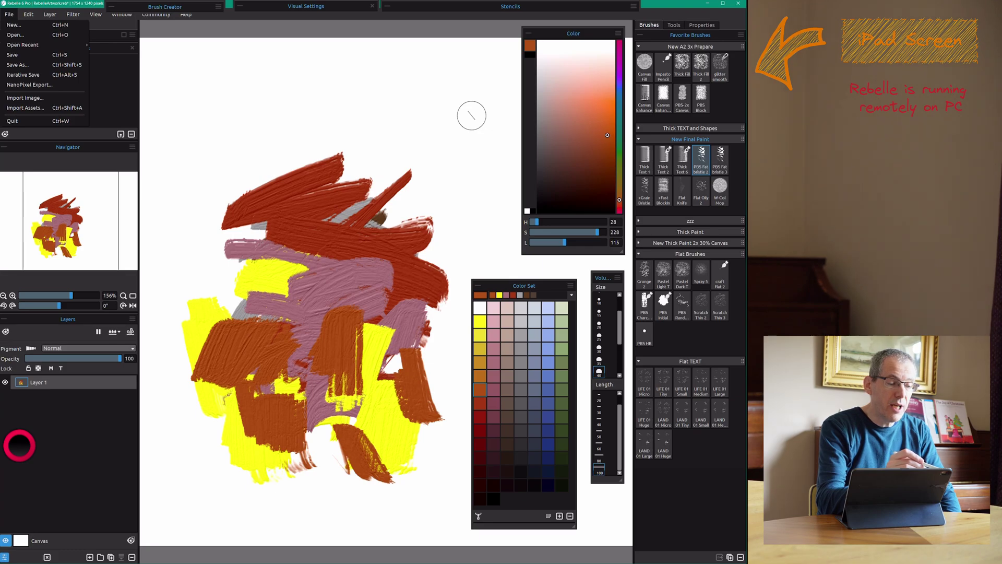
click(14, 25)
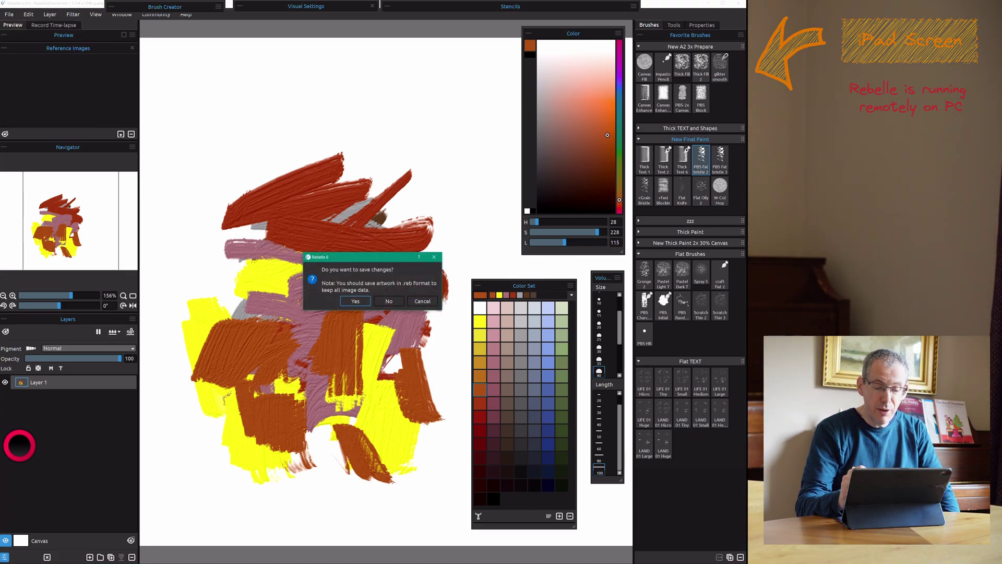
click(388, 300)
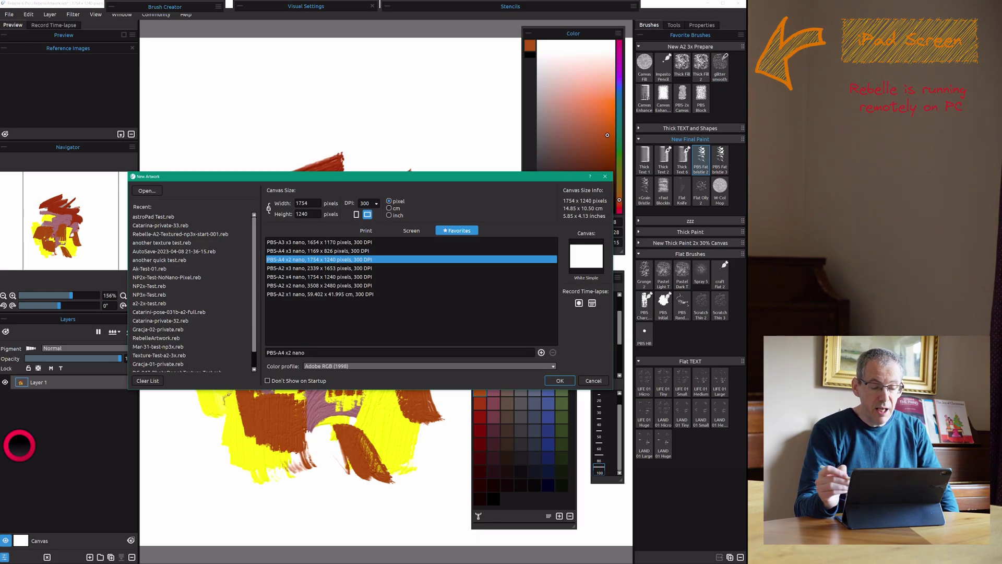
click(587, 256)
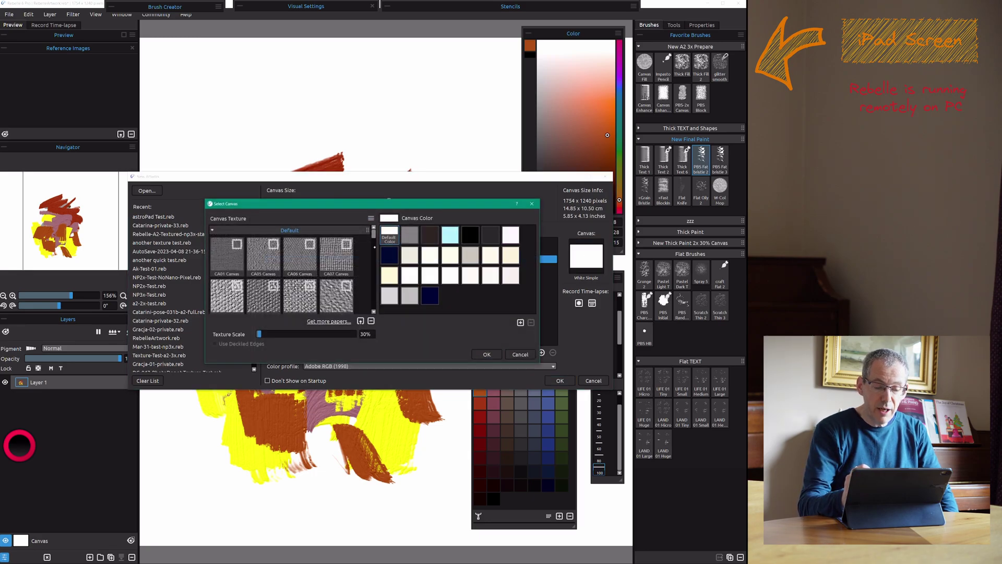
drag(375, 236, 374, 254)
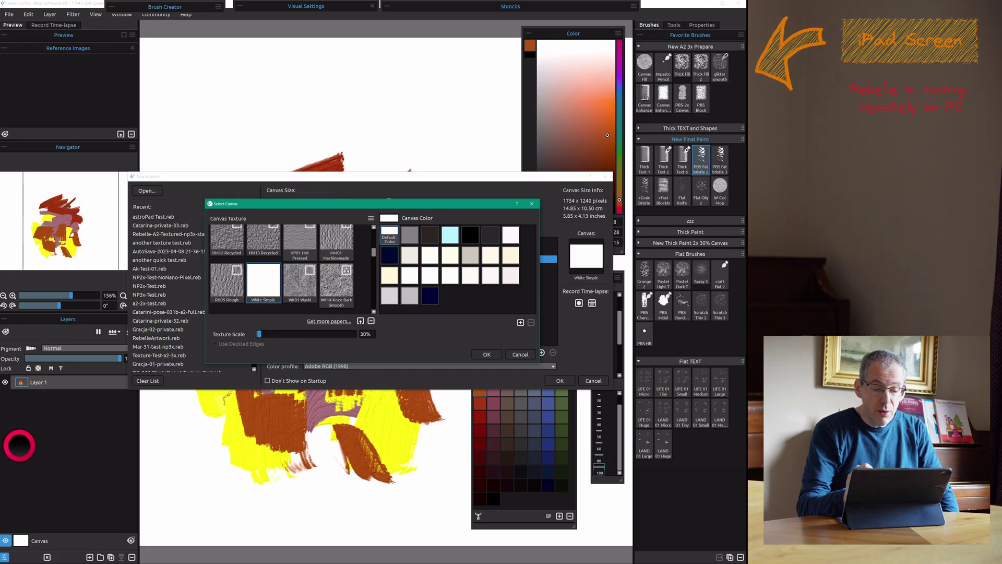
click(336, 282)
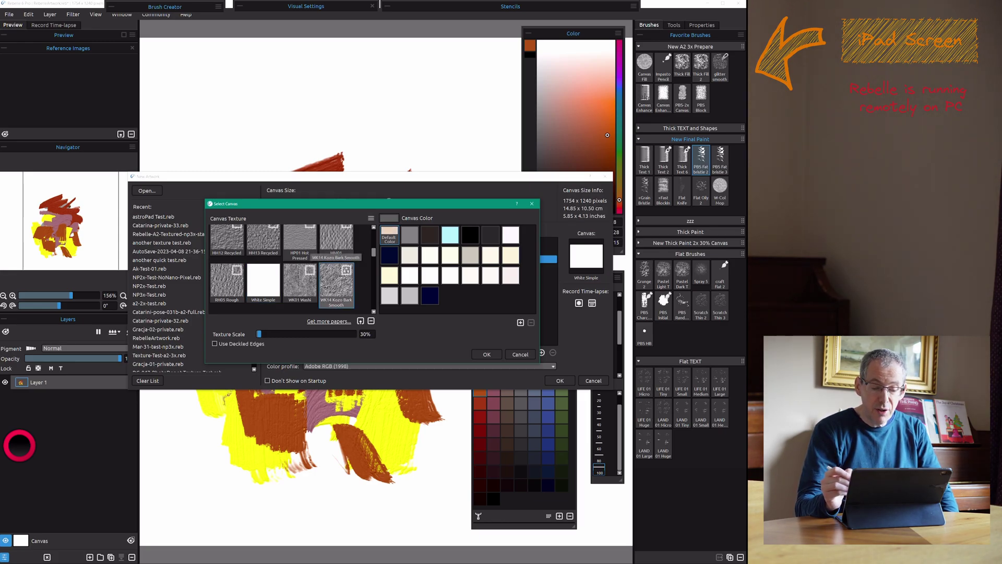
click(486, 354)
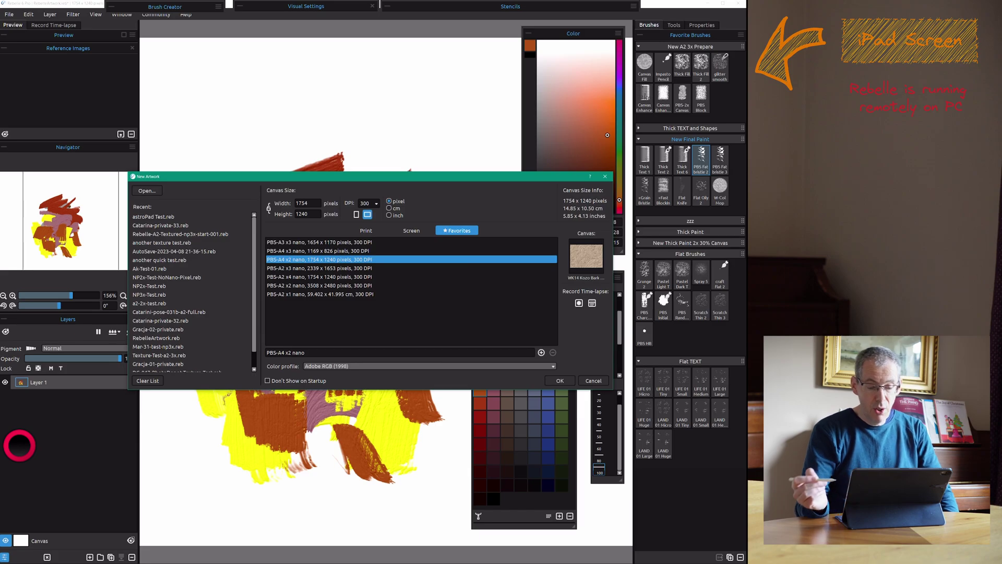
click(559, 380)
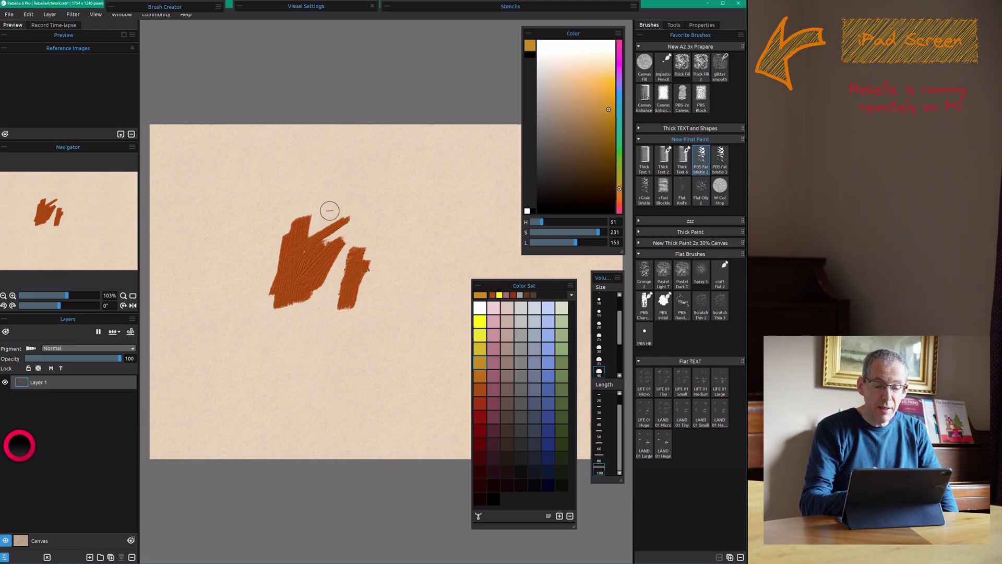
Paint ochre bristle strokes across the two burnt orange patches on the canvas
mouse_move(329, 210)
mouse_down()
mouse_move(342, 209)
mouse_move(346, 230)
mouse_up()
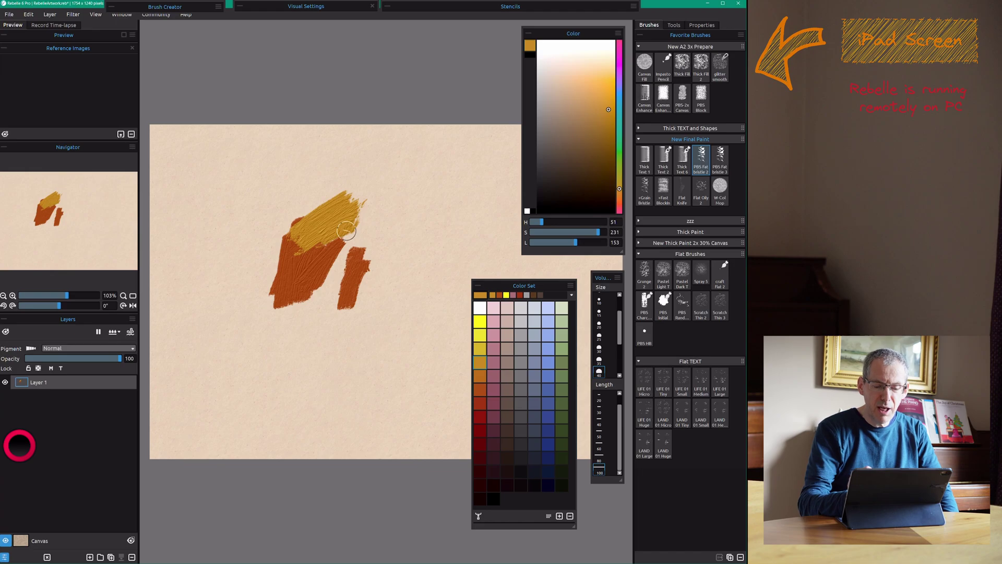
mouse_move(390, 240)
mouse_down()
mouse_move(337, 280)
mouse_move(377, 272)
mouse_move(380, 281)
mouse_move(345, 314)
mouse_up()
Paint bright yellow bristle strokes over, below and on both sides of the orange and ochre patches
click(479, 321)
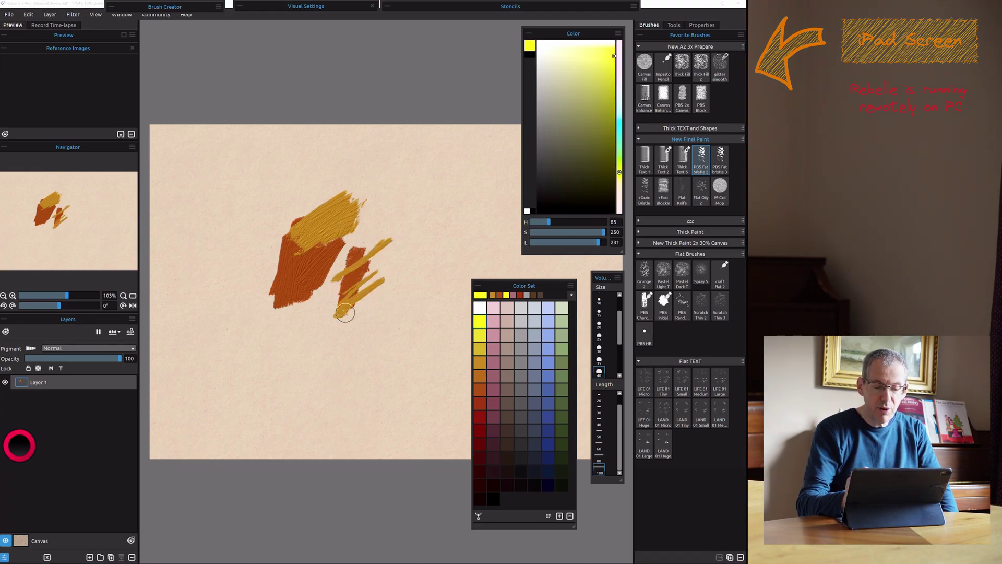
mouse_move(365, 269)
mouse_down()
mouse_move(370, 243)
mouse_move(355, 306)
mouse_up()
mouse_move(337, 229)
mouse_down()
mouse_move(275, 287)
mouse_move(276, 217)
mouse_move(289, 210)
mouse_move(295, 283)
mouse_up()
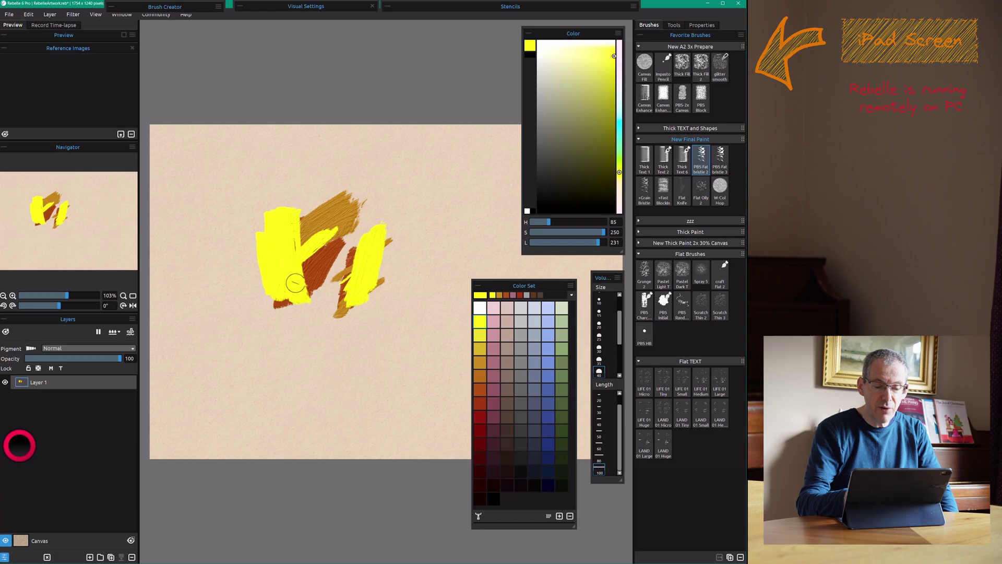
mouse_move(322, 190)
mouse_down()
mouse_move(386, 188)
mouse_move(366, 289)
mouse_up()
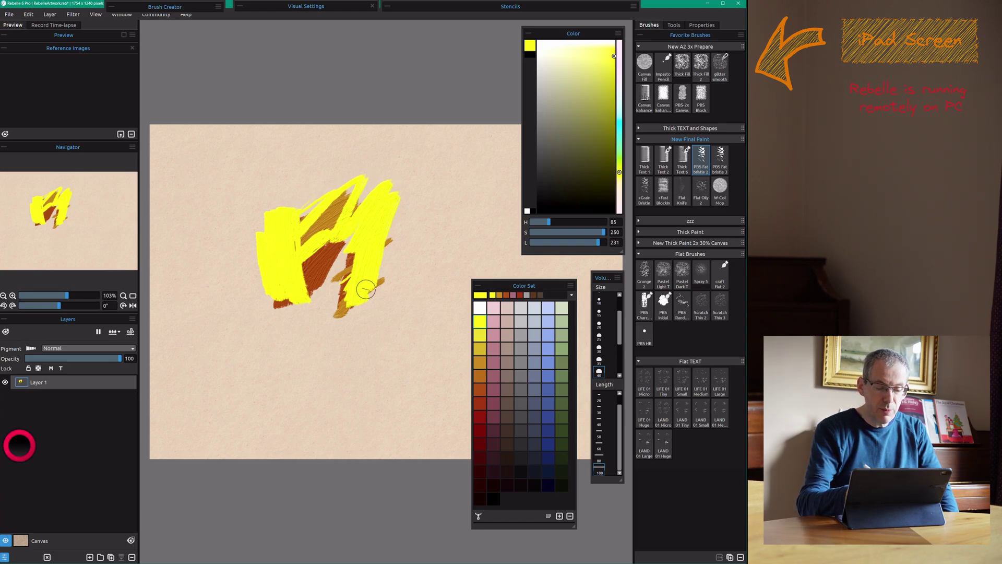
mouse_move(269, 336)
mouse_down()
mouse_move(251, 362)
mouse_move(253, 344)
mouse_move(291, 333)
mouse_move(312, 376)
mouse_move(311, 320)
mouse_move(339, 367)
mouse_move(357, 367)
mouse_move(379, 285)
mouse_move(410, 281)
mouse_move(389, 388)
mouse_move(396, 328)
mouse_move(382, 248)
mouse_up()
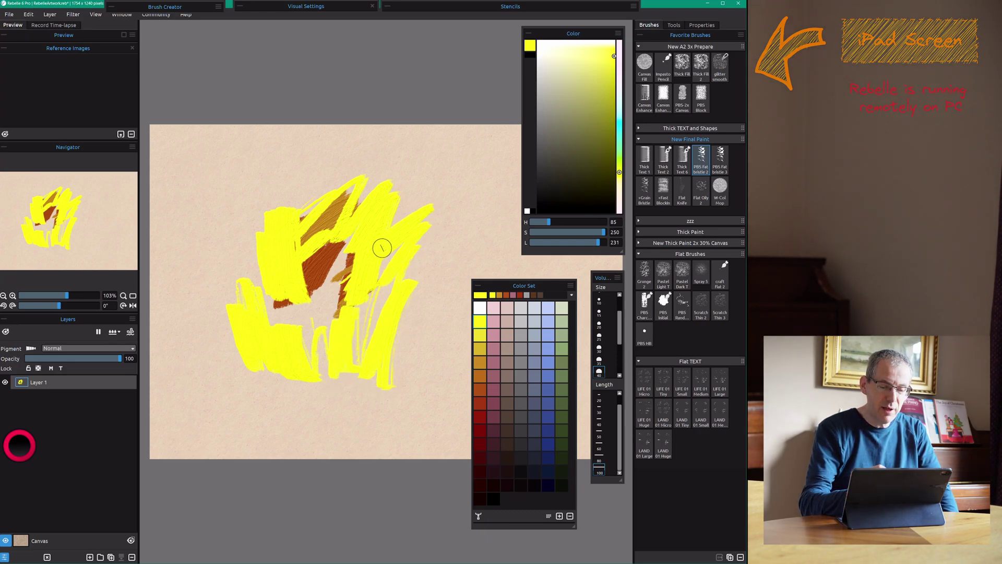
mouse_move(230, 246)
mouse_down()
mouse_move(259, 211)
mouse_move(237, 272)
mouse_up()
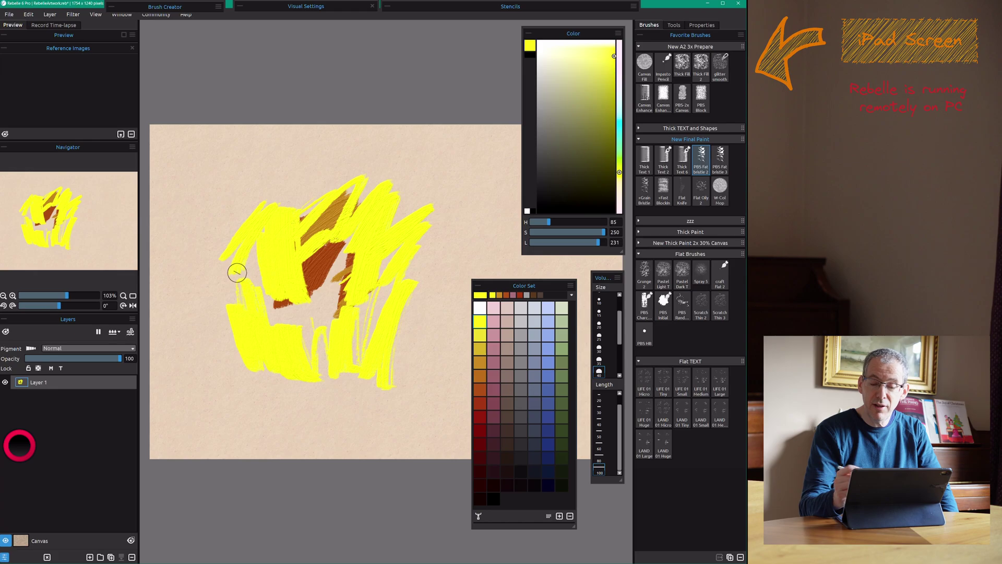
Choose the Thick Text 1 brush and a burnt orange from the color set
click(645, 159)
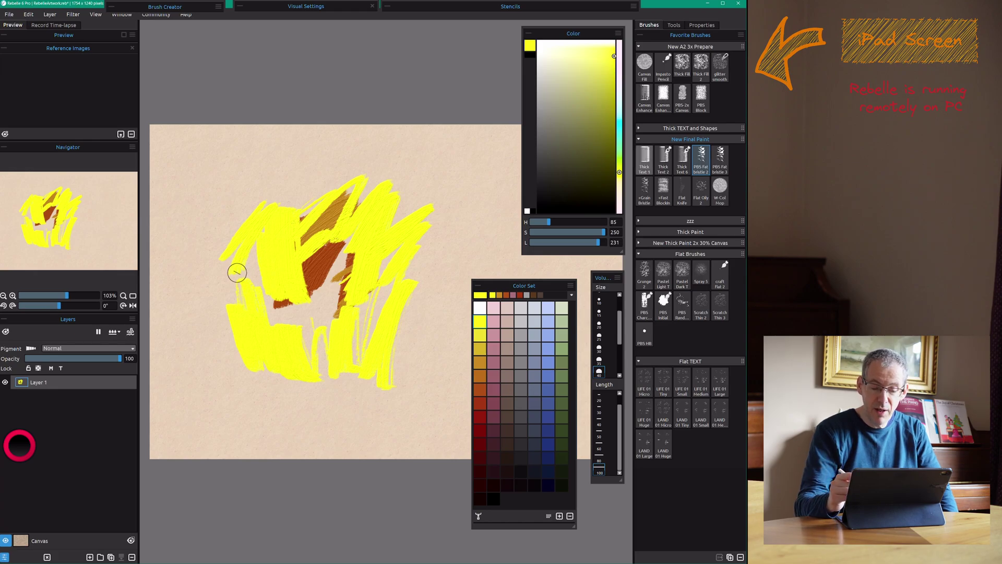
click(479, 391)
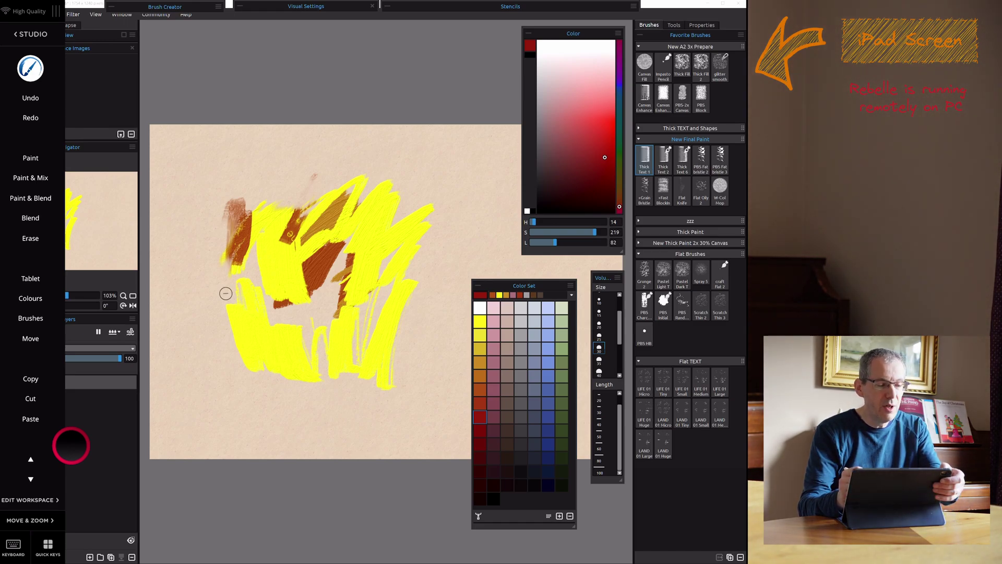
Undo the last two brush strokes and redo them
click(30, 97)
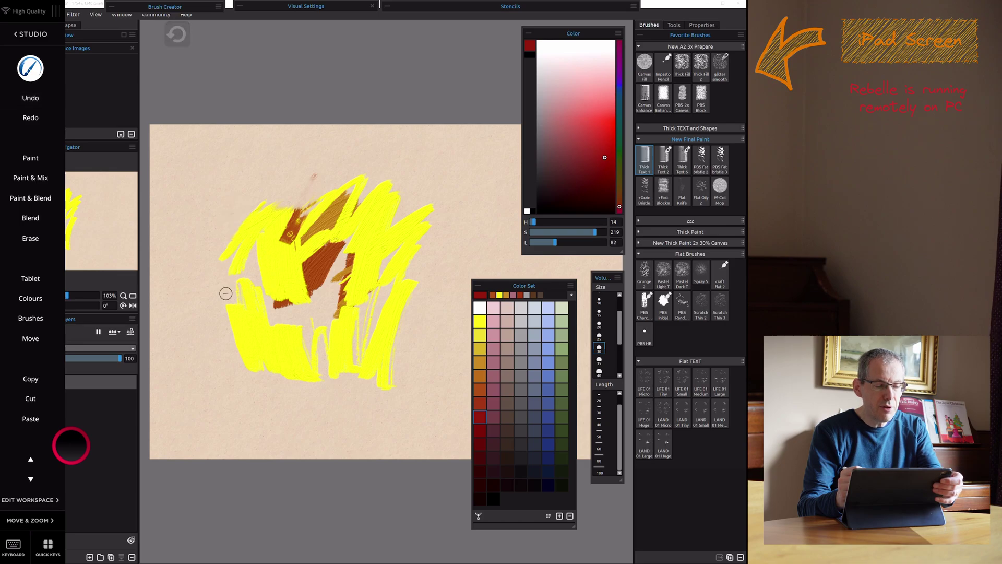
click(30, 98)
click(30, 117)
click(30, 117)
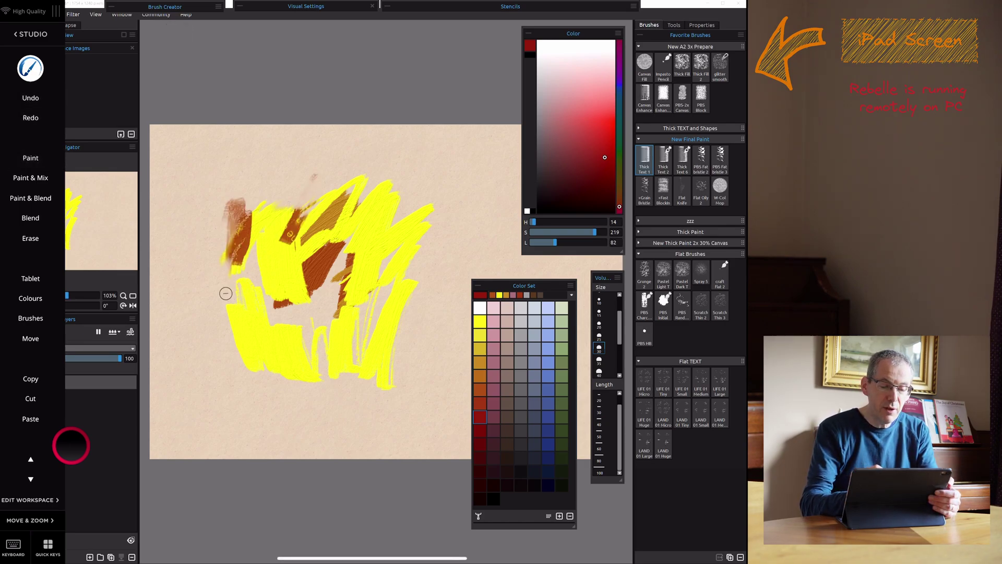
key(ctrl+z)
Paint a dark red stroke above the yellow area and blend it down into the paint below
drag(285, 204, 315, 186)
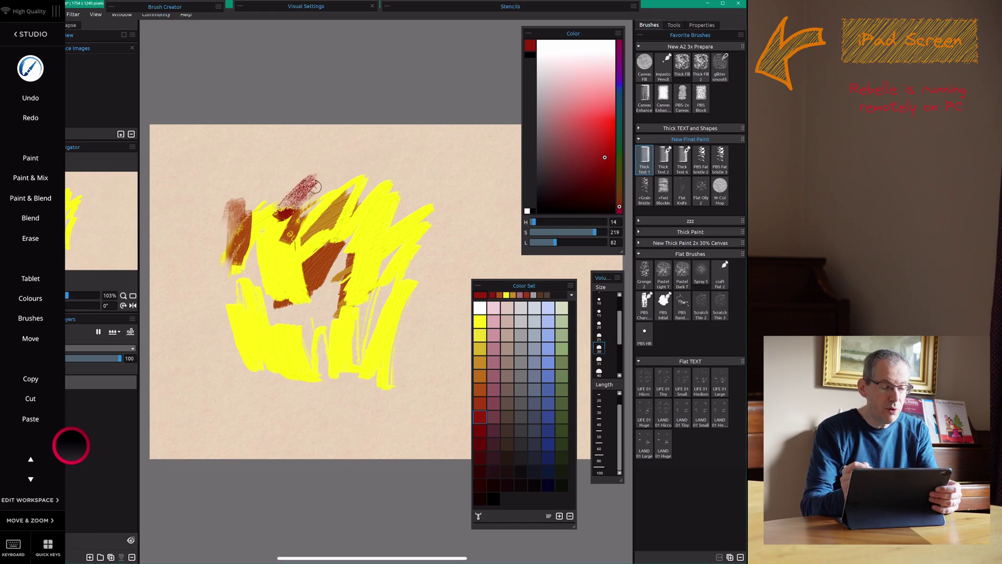
click(30, 218)
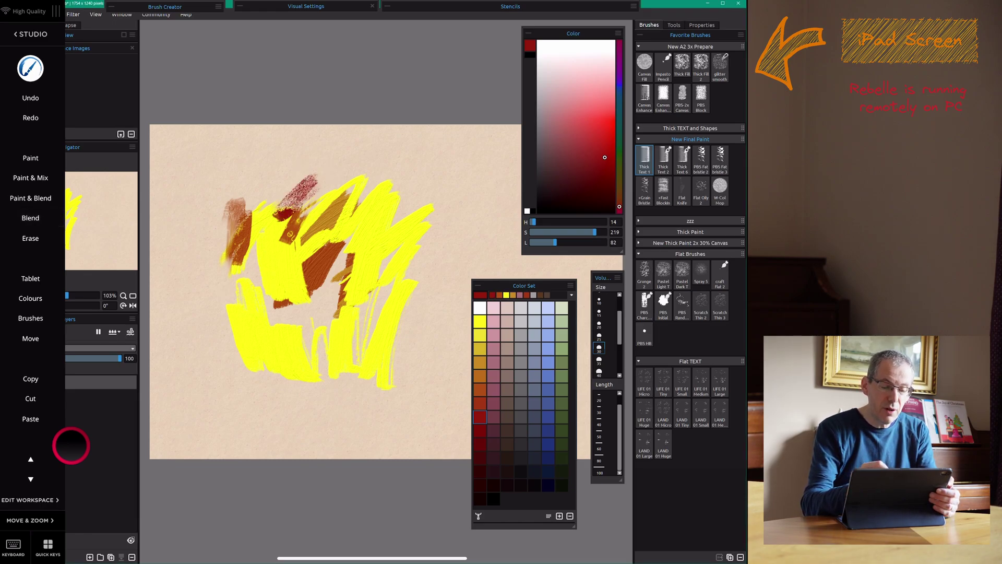
mouse_move(284, 237)
mouse_down()
mouse_move(276, 204)
mouse_move(287, 188)
mouse_move(303, 253)
mouse_up()
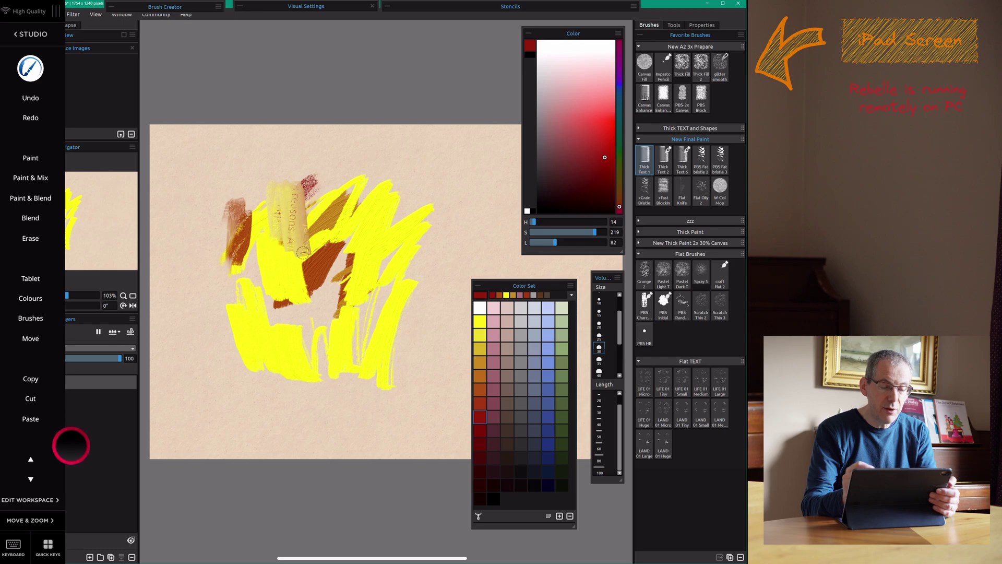
Erase part of the blended paint in the upper middle of the artwork
click(30, 238)
mouse_move(302, 219)
mouse_down()
mouse_move(292, 189)
mouse_move(316, 192)
mouse_move(310, 271)
mouse_up()
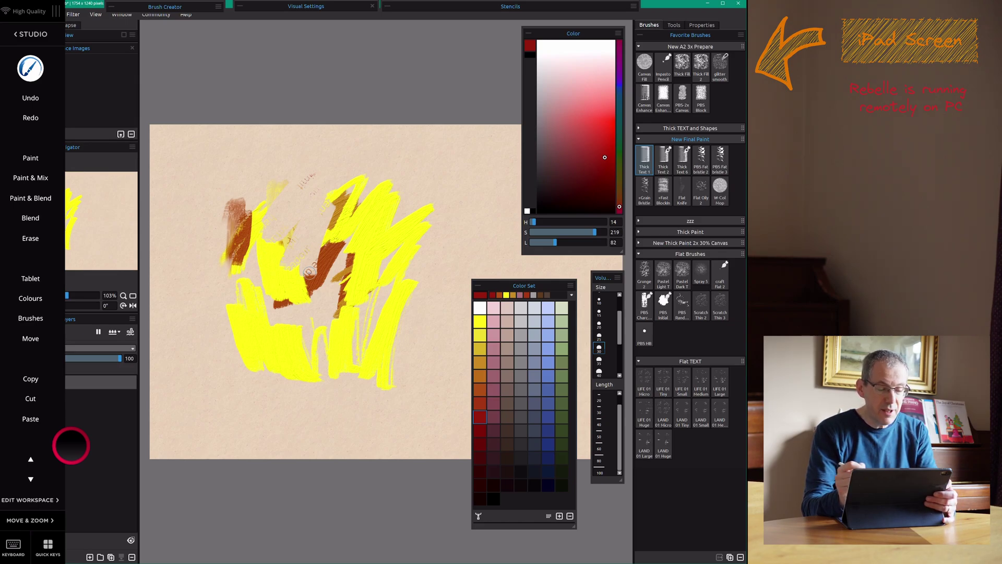
Switch the workspace to tablet mode and look through the view and window options
click(30, 278)
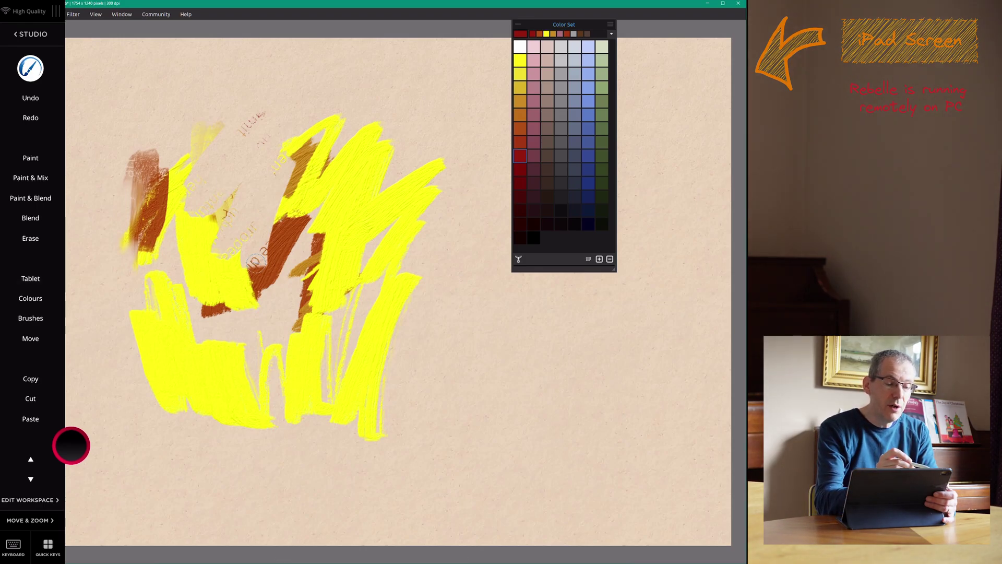
click(96, 15)
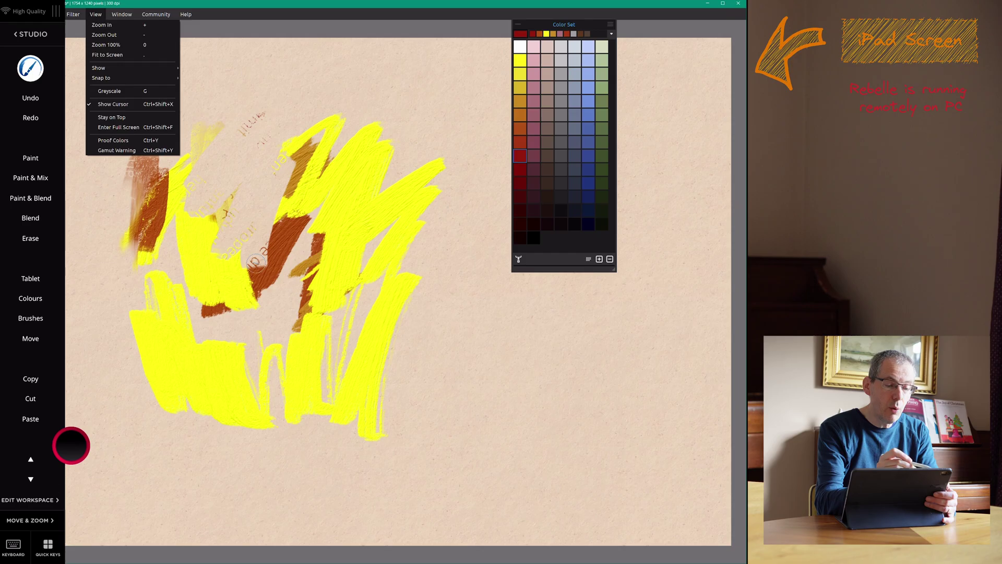
click(121, 14)
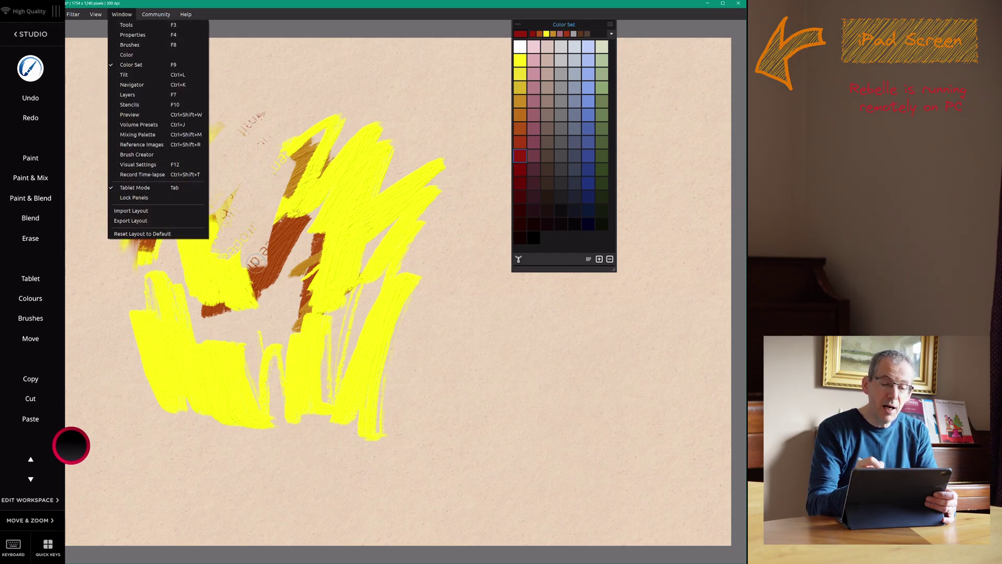
click(121, 14)
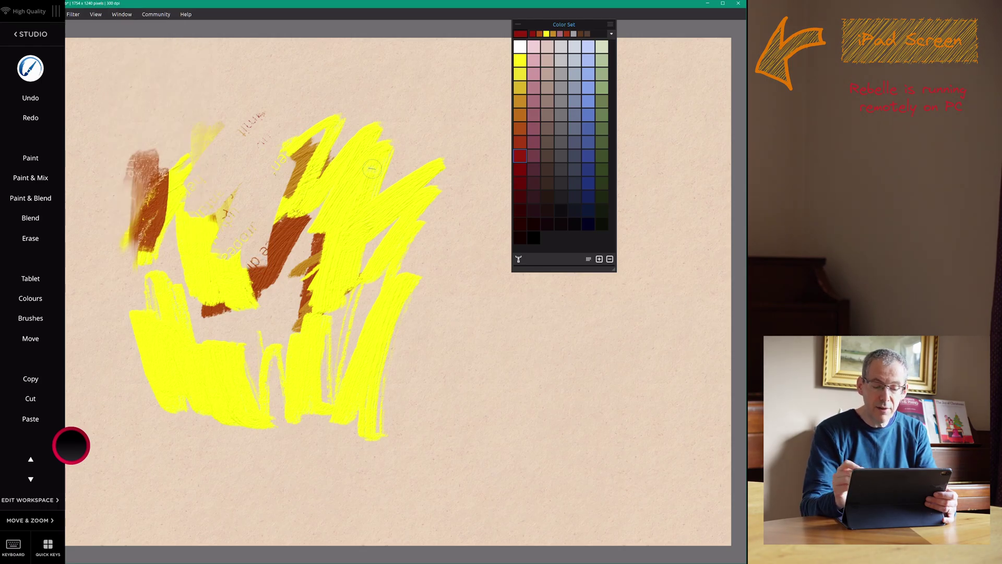
Hide the Astropad sidebar, pick a darker red, and try a stroke beside the yellow paint
click(71, 445)
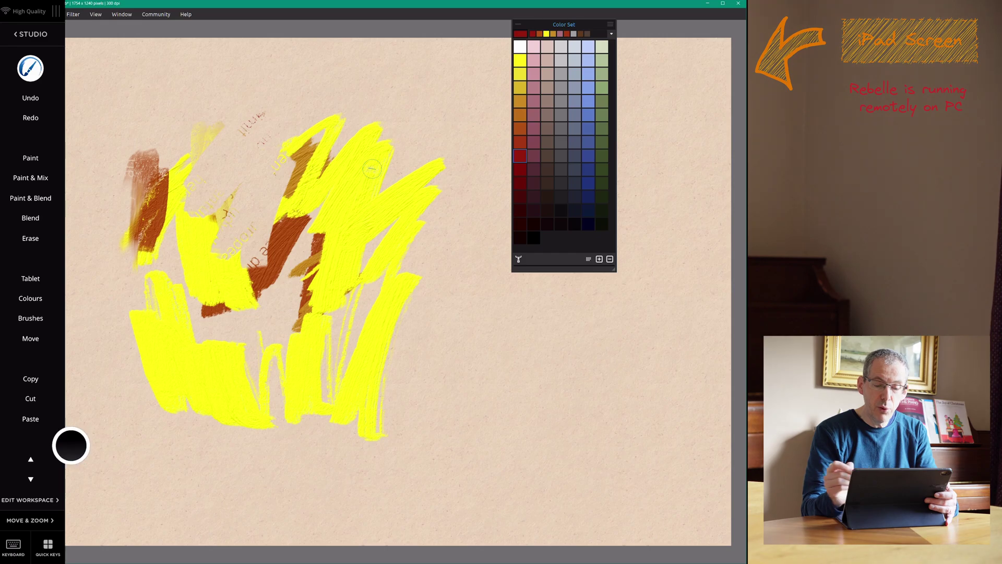
click(521, 169)
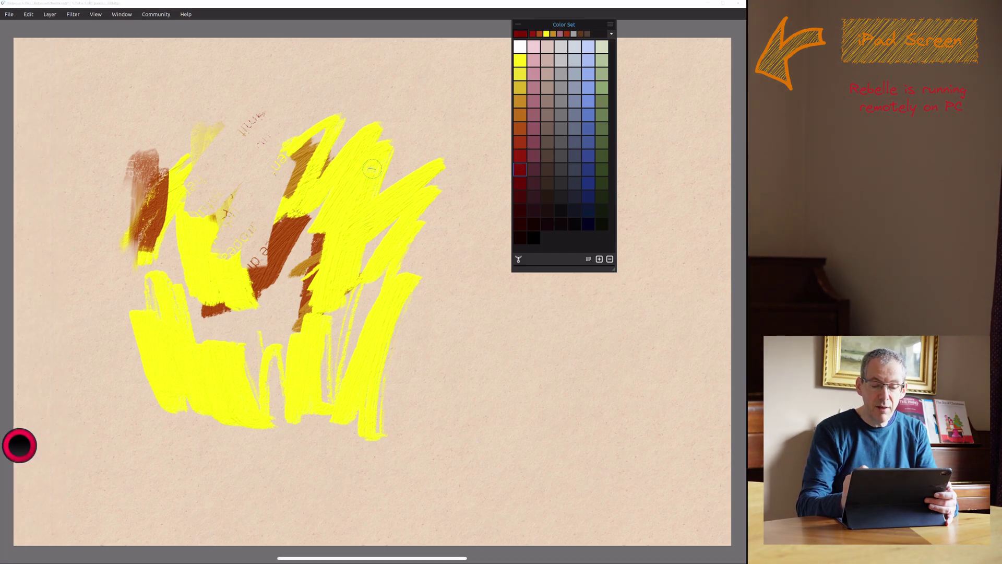
mouse_move(416, 254)
mouse_down()
mouse_move(437, 244)
mouse_move(394, 273)
mouse_up()
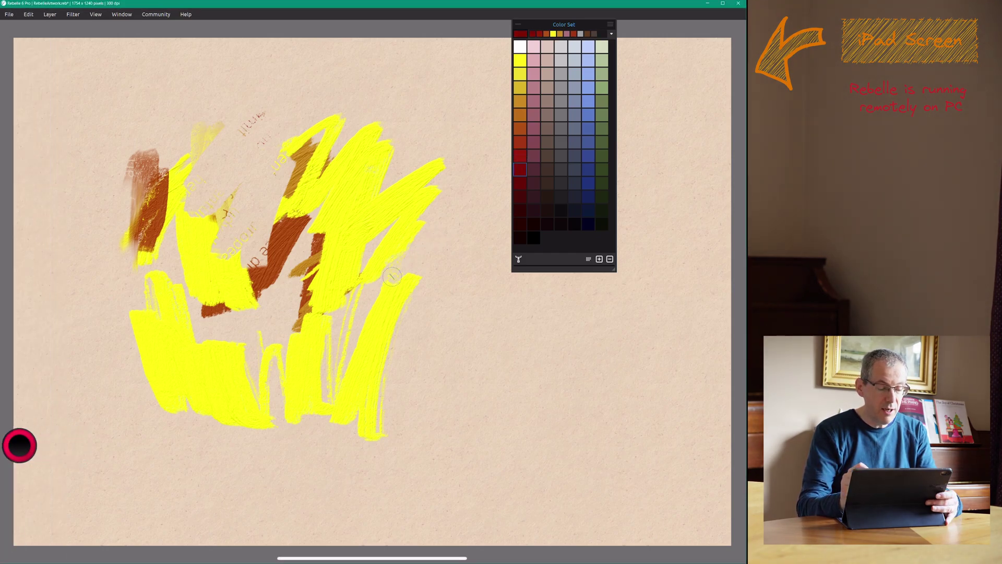
Reopen the Astropad sidebar, choose Paint & Blend mode, and paint a diagonal dark red stroke across the yellow paint's outer edge
click(20, 445)
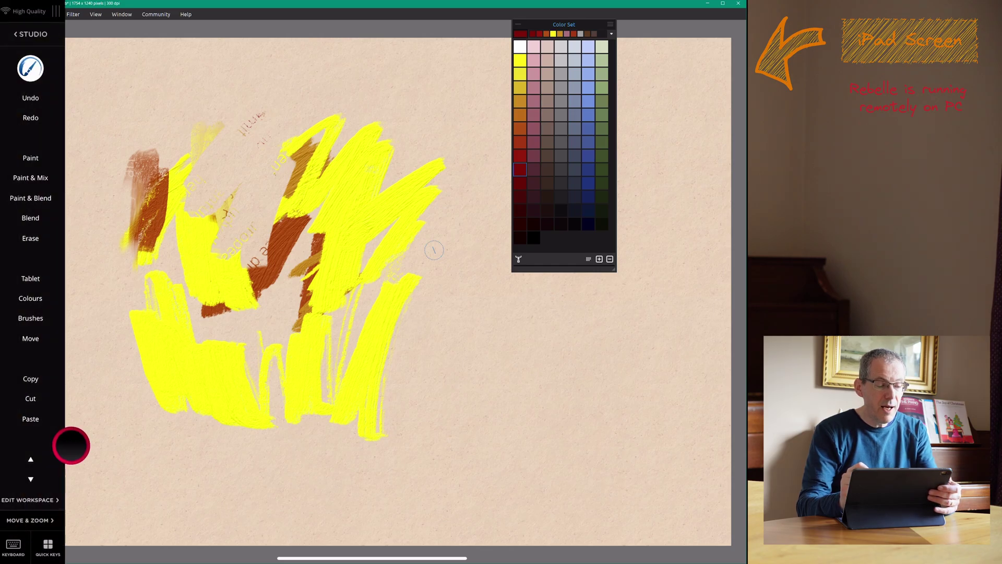
click(31, 158)
click(31, 198)
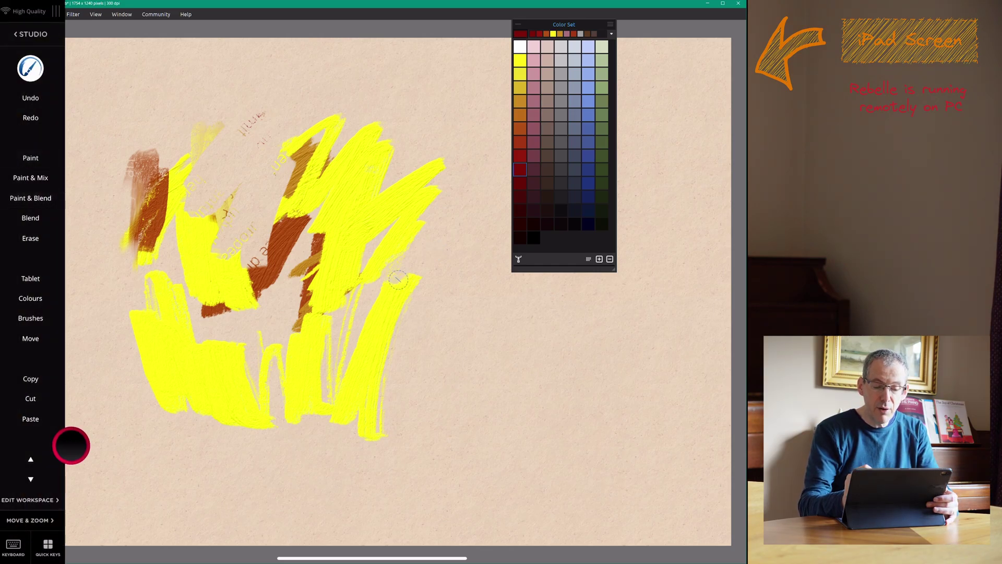
mouse_move(425, 254)
mouse_down()
mouse_move(390, 274)
mouse_move(405, 217)
mouse_move(355, 287)
mouse_move(368, 312)
mouse_up()
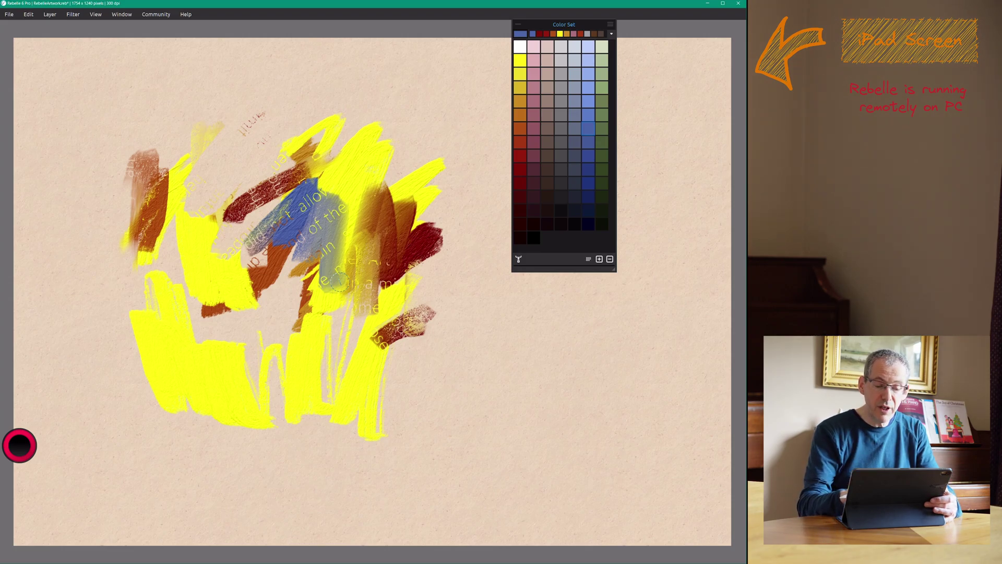
Zoom in on the painting and rotate the canvas view
scroll(364, 270, up, 4)
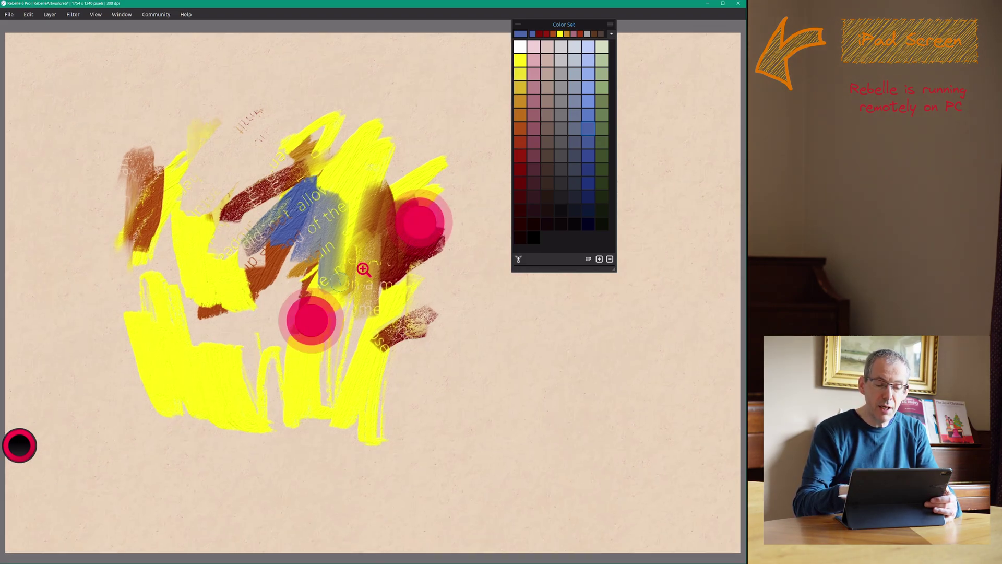
scroll(364, 271, down, 2)
scroll(379, 314, up, 5)
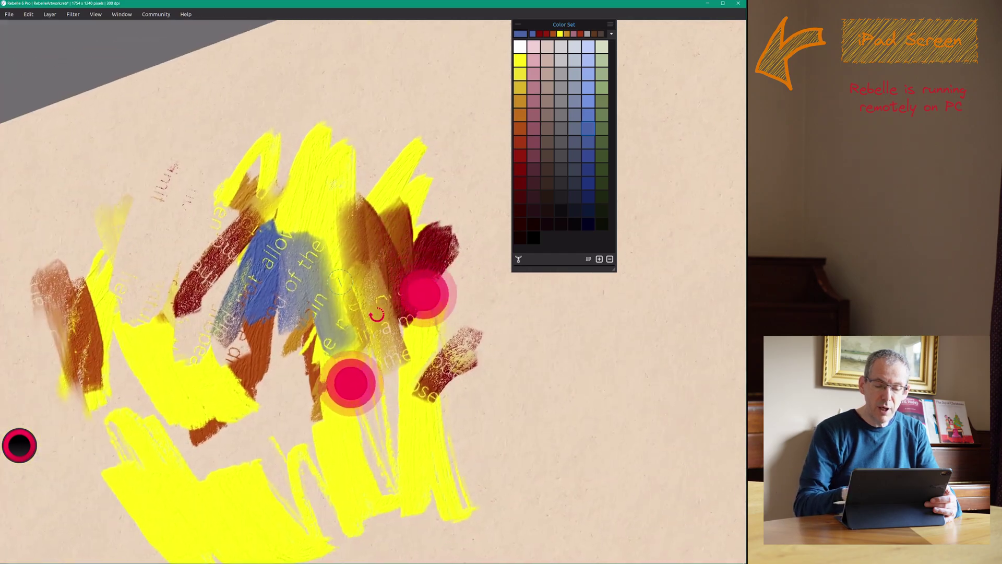
Sample bright yellow from the painting and paint strokes over the brown and dark red paint at the artwork's upper right
scroll(450, 380, down, 5)
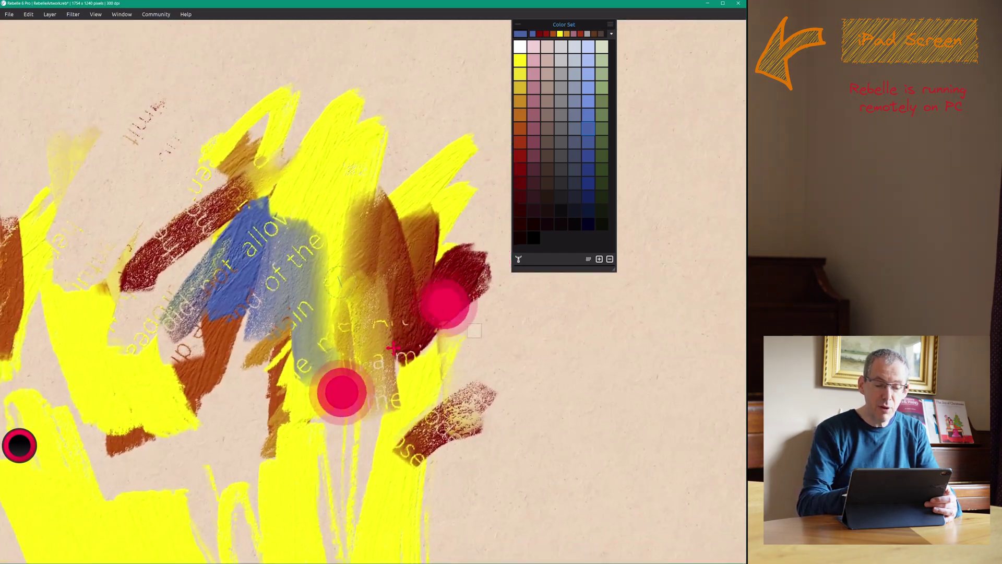
scroll(374, 295, up, 2)
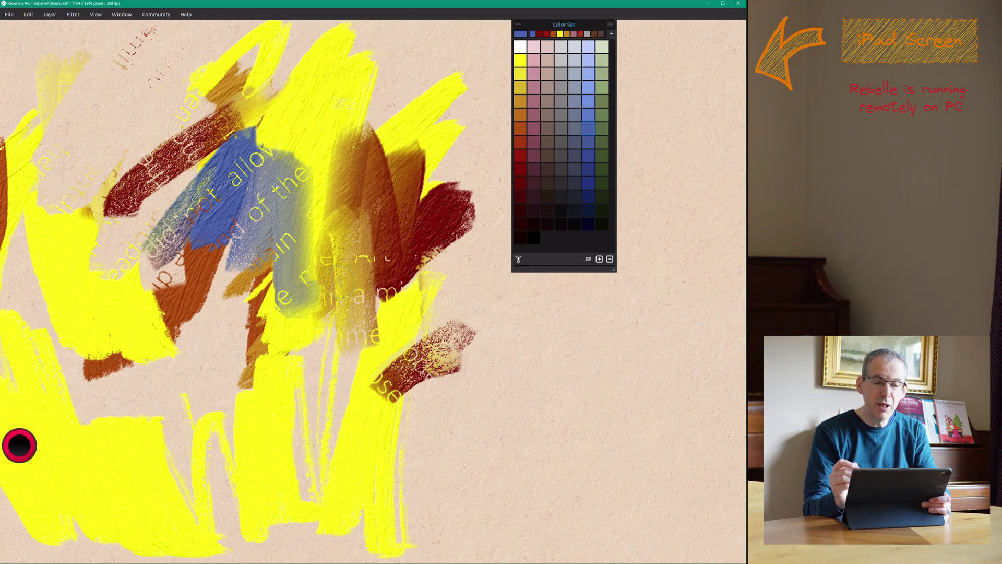
key(alt)
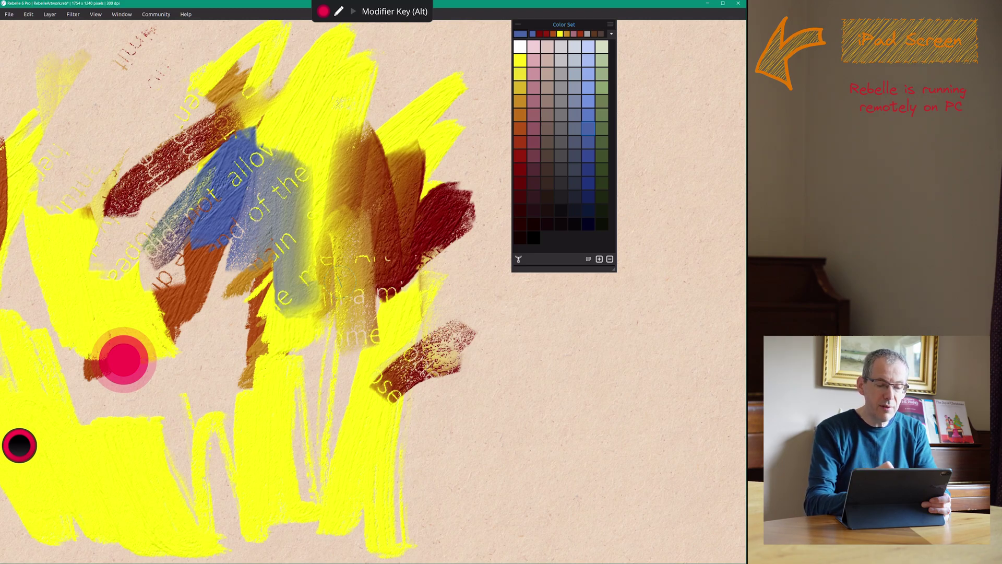
mouse_move(230, 209)
mouse_down()
mouse_move(308, 159)
mouse_move(350, 163)
mouse_move(313, 138)
mouse_up()
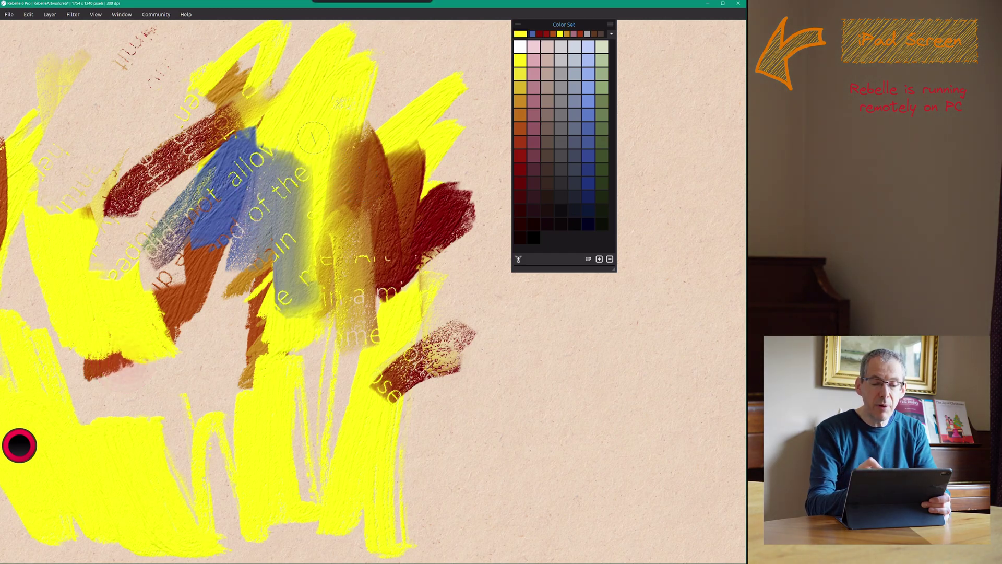
mouse_move(389, 99)
mouse_down()
mouse_move(396, 167)
mouse_move(457, 163)
mouse_move(438, 207)
mouse_move(441, 242)
mouse_up()
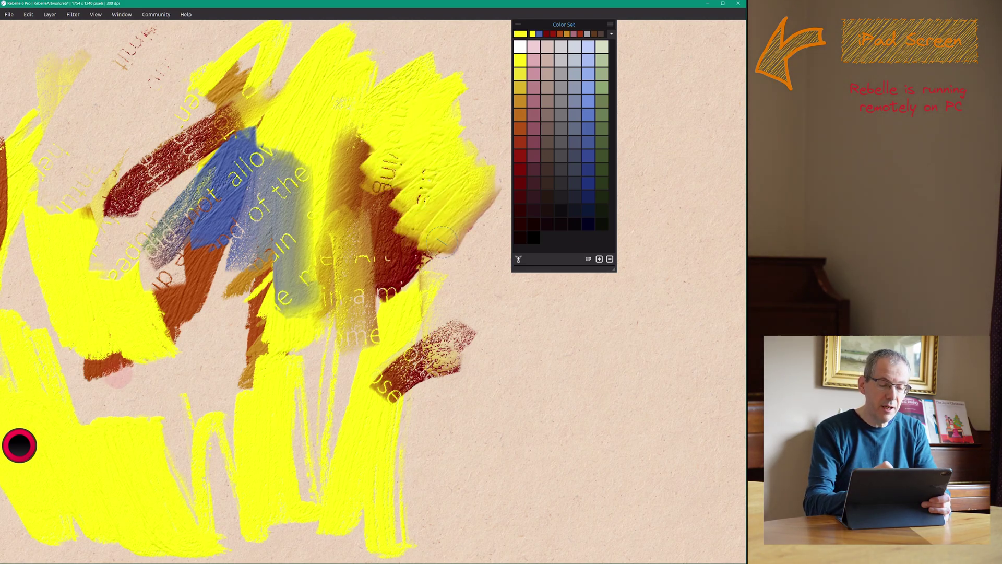
Sample the blue from the painting and paint broad blended strokes over the yellow, brown and dark red area beside it
alt+click(223, 210)
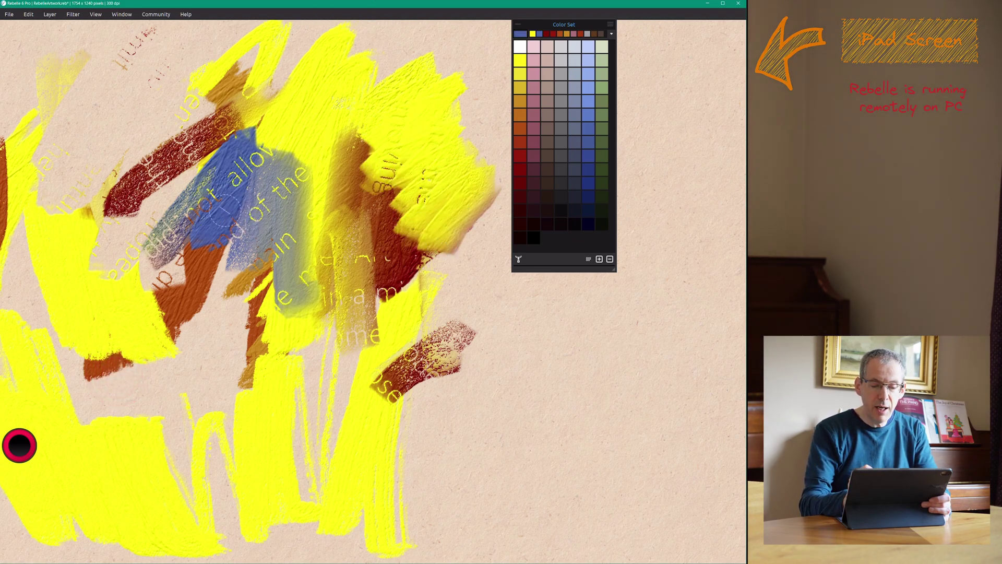
mouse_move(399, 246)
mouse_down()
mouse_move(381, 280)
mouse_move(395, 174)
mouse_move(374, 136)
mouse_move(374, 224)
mouse_move(433, 266)
mouse_move(423, 325)
mouse_move(345, 356)
mouse_move(327, 346)
mouse_move(343, 405)
mouse_up()
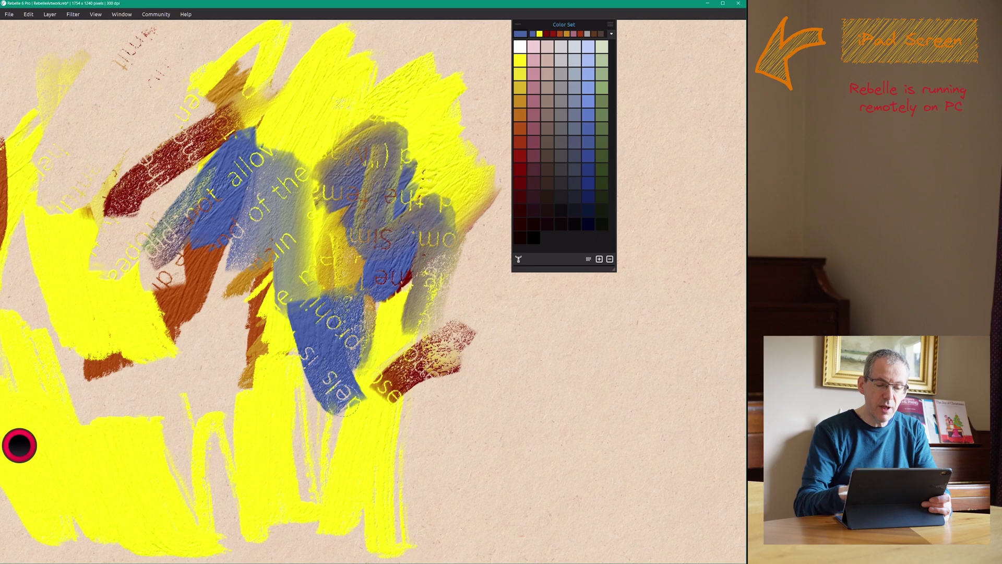
scroll(350, 275, down, 3)
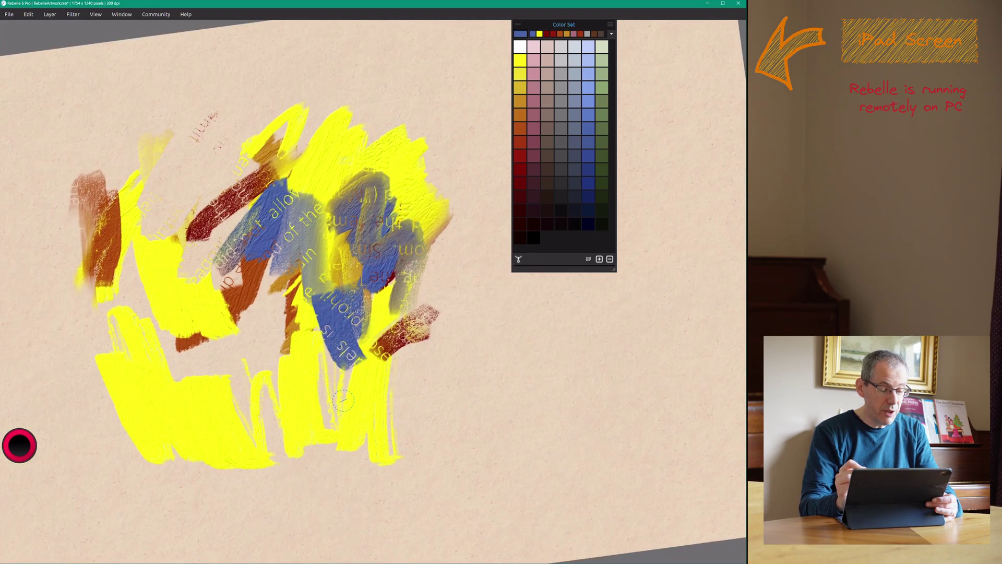
Show the Astropad quick keys over the canvas and hide the sidebar
click(19, 445)
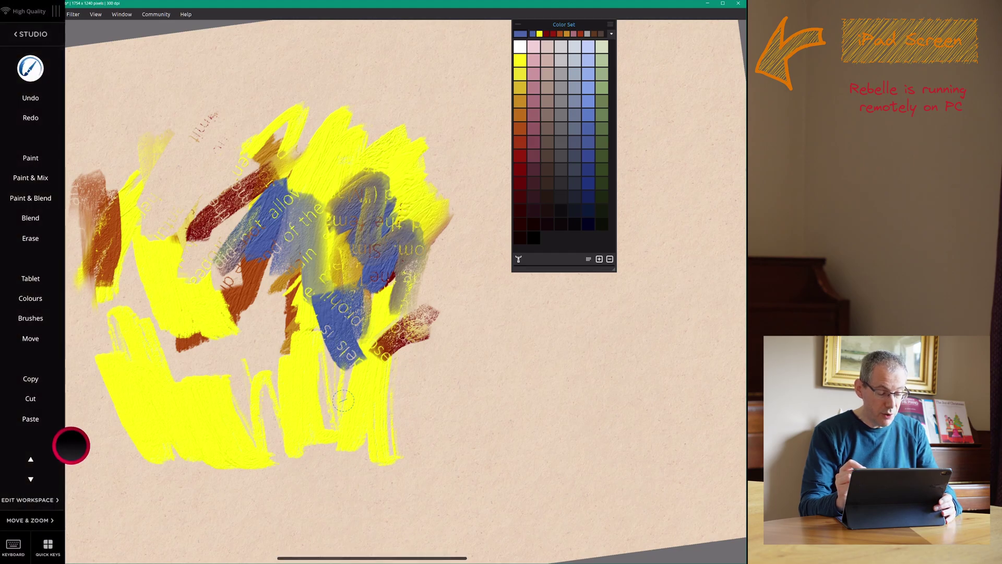
click(47, 547)
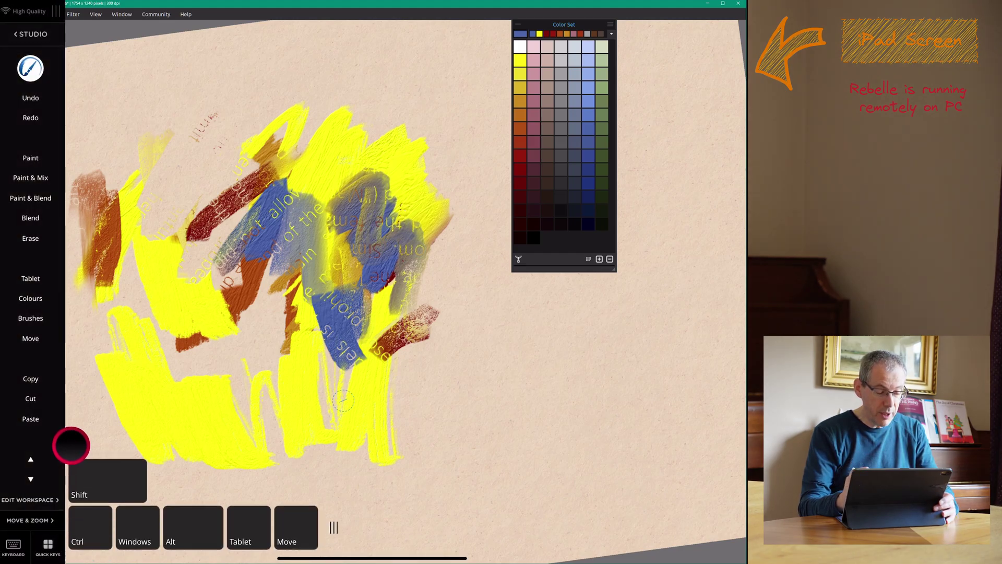
click(71, 445)
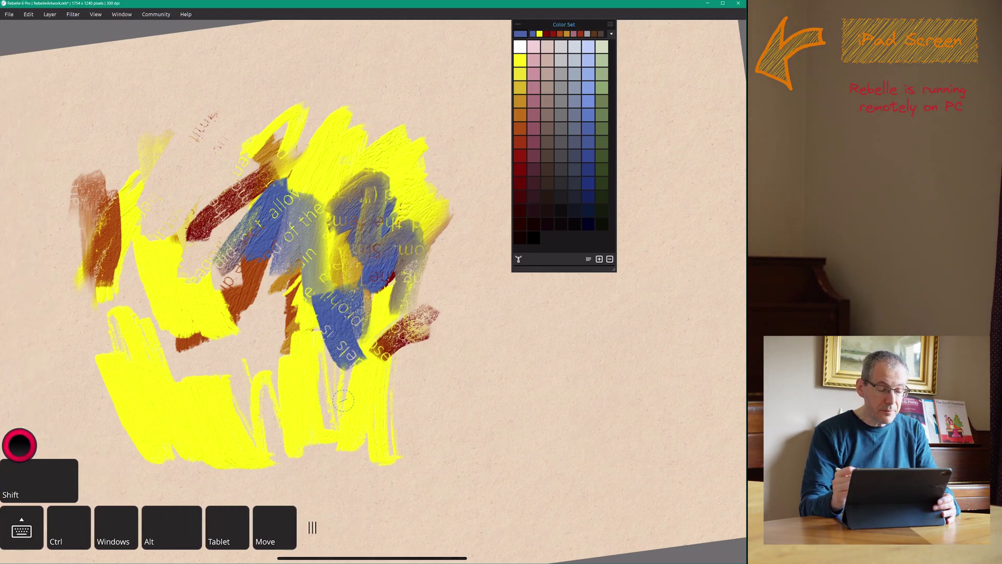
Constrain the brush to straight lines and paint overlapping long blue diagonal strokes across the whole painting
click(39, 480)
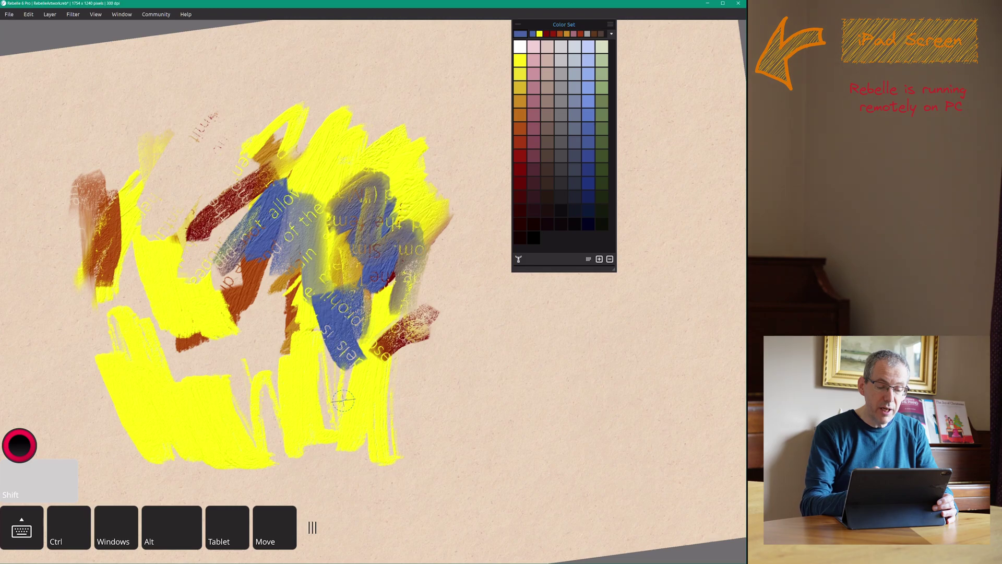
mouse_move(259, 288)
mouse_down()
mouse_move(216, 234)
mouse_move(219, 218)
mouse_up()
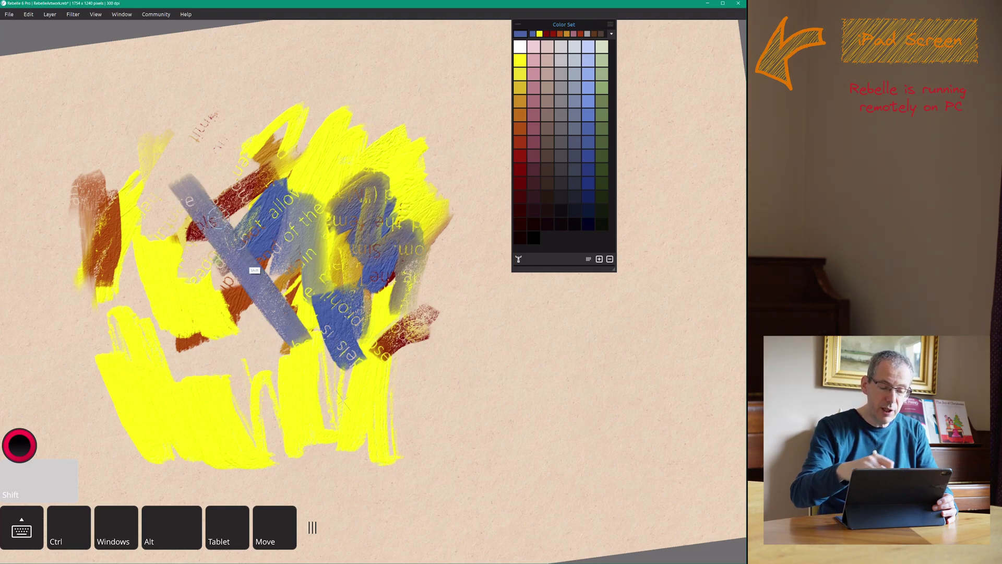
drag(144, 141, 389, 454)
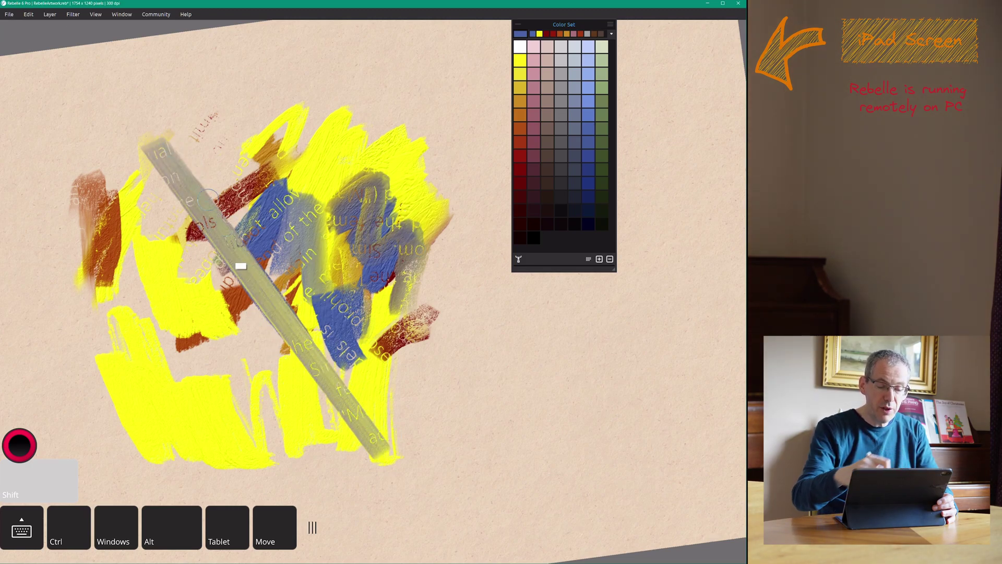
mouse_move(208, 200)
mouse_down()
mouse_move(146, 133)
mouse_move(407, 477)
mouse_move(204, 184)
mouse_move(384, 487)
mouse_up()
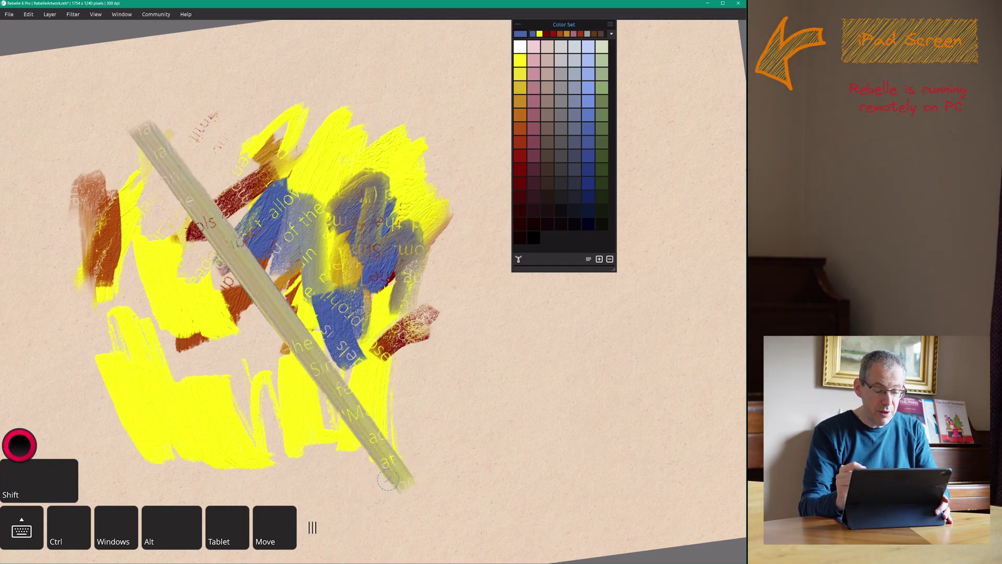
Sample bright yellow from the painting, and briefly show the full panel layout before returning to tablet mode
key(alt)
mouse_move(388, 479)
mouse_down()
mouse_move(376, 262)
mouse_move(411, 202)
mouse_up()
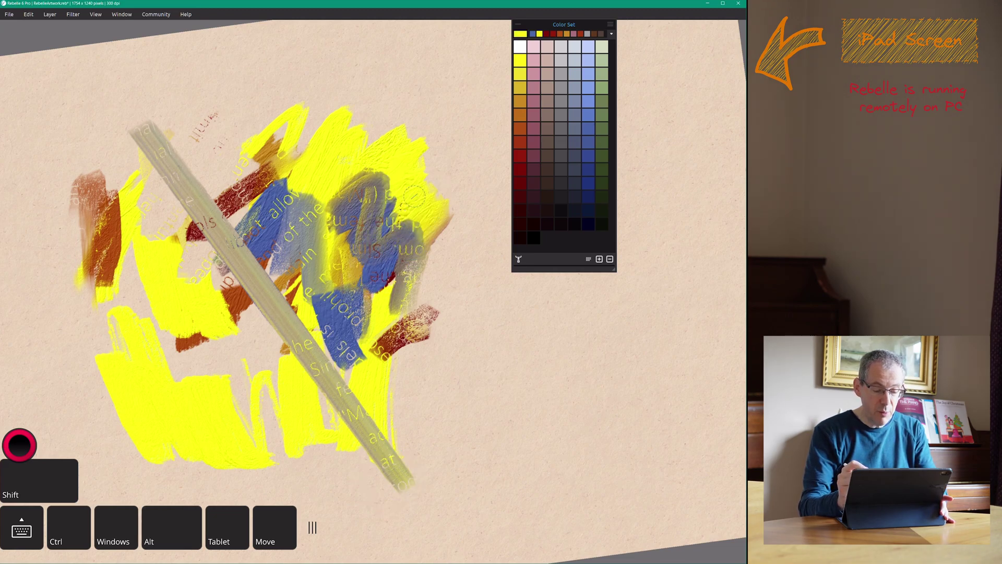
key(Tab)
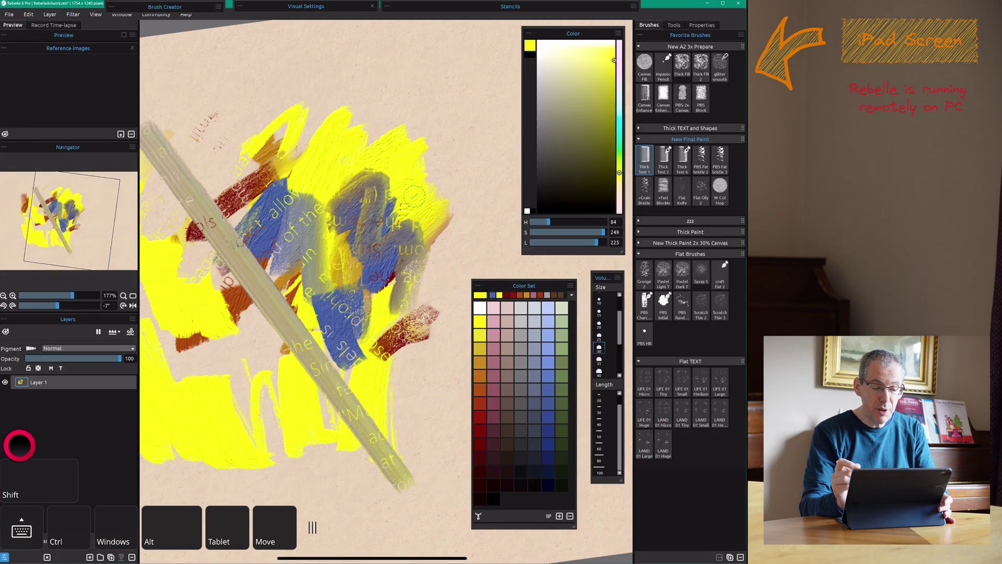
key(Tab)
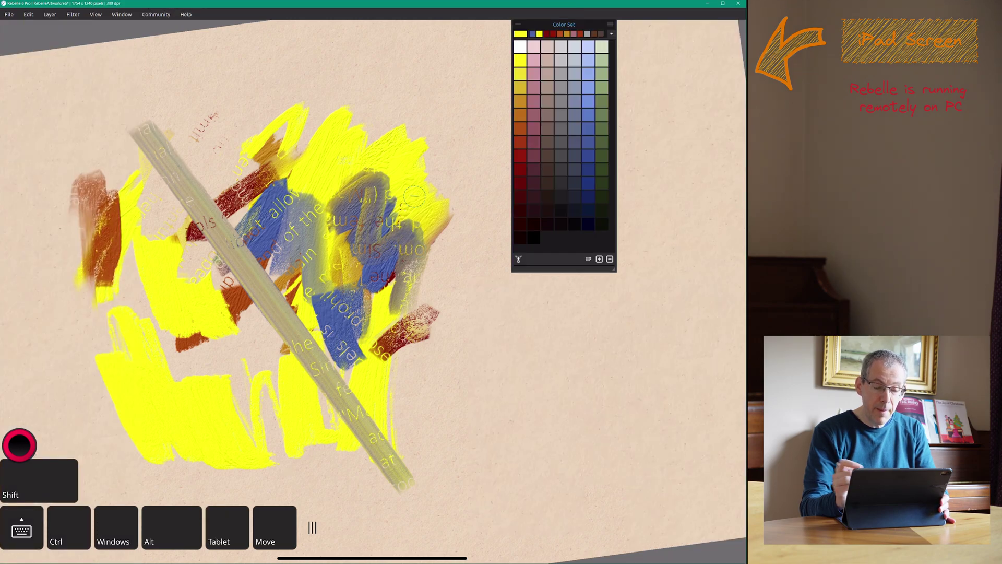
Pan the canvas back and forth using the Move quick key
click(275, 528)
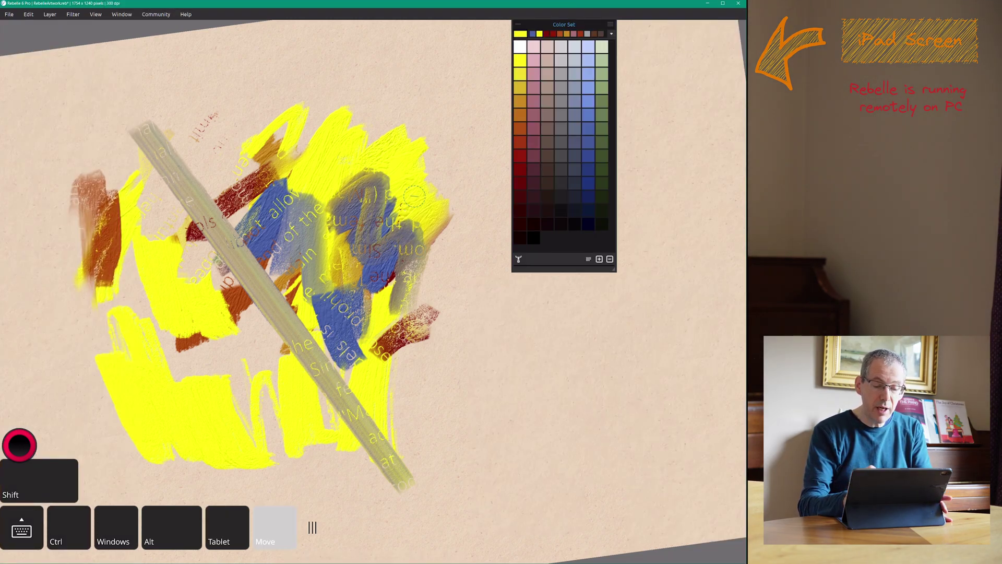
drag(320, 268, 252, 197)
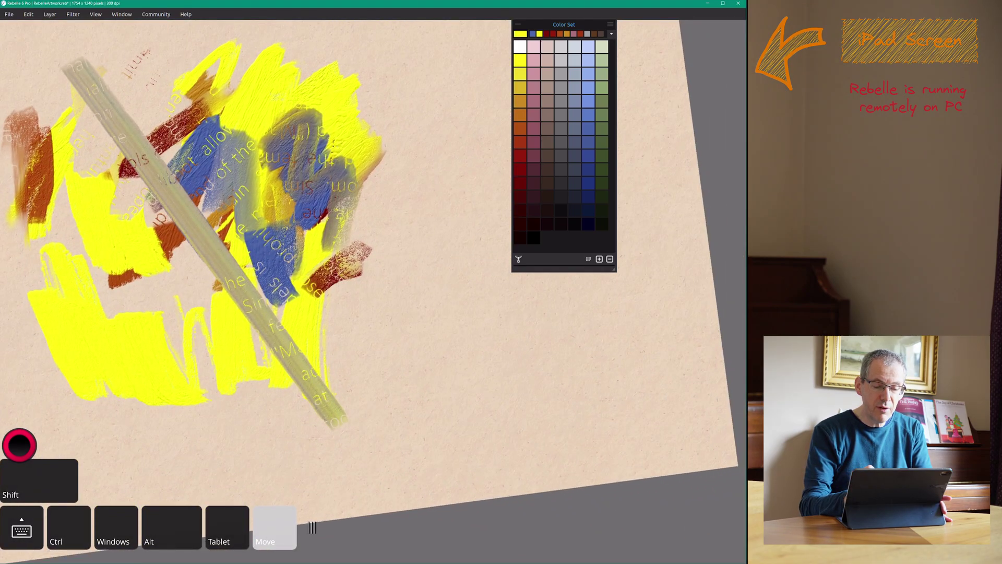
drag(300, 243, 376, 267)
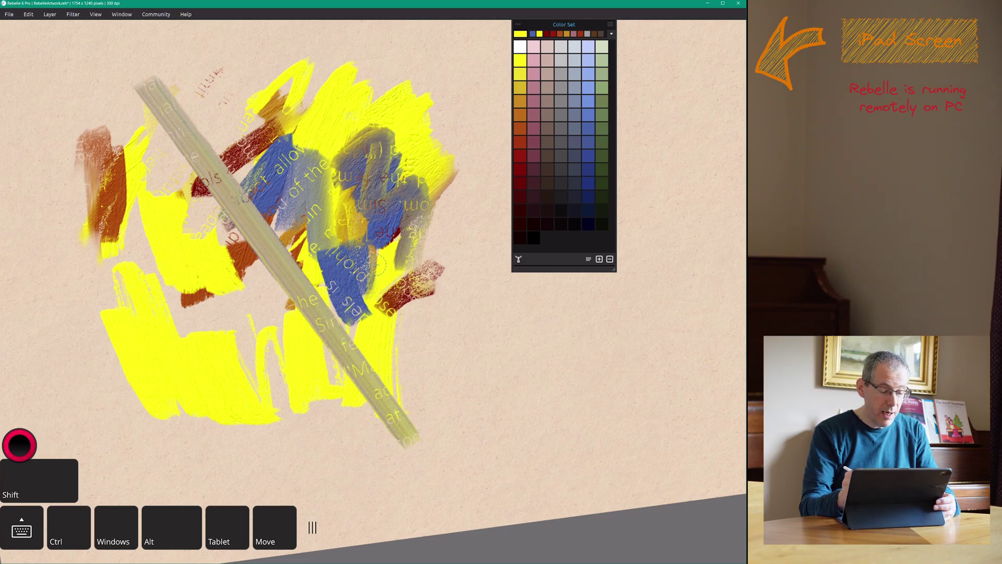
Open the Magic Gestures settings in Astropad Studio and review the finger, pencil and tap gestures assigned for Rebelle 6
click(19, 445)
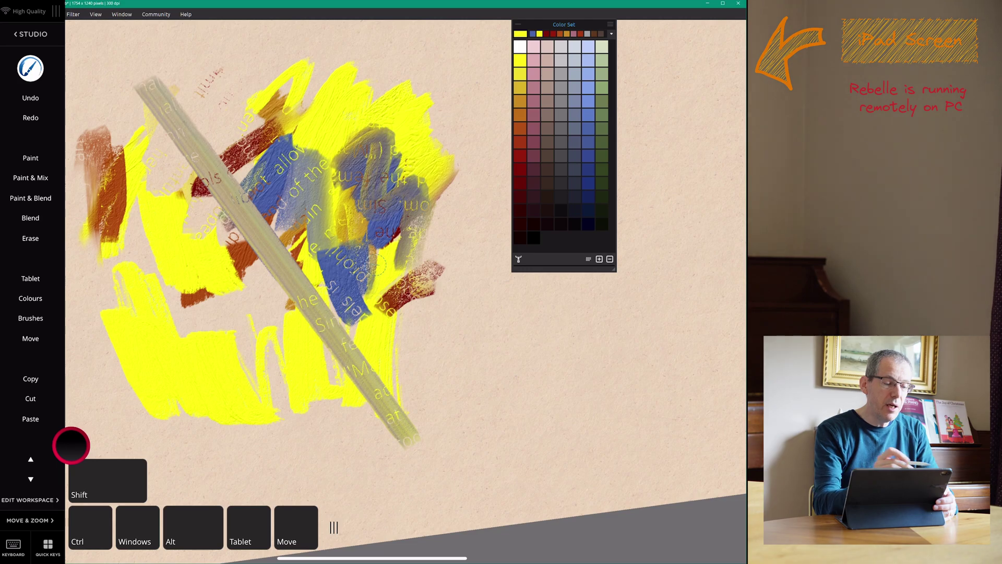
click(31, 34)
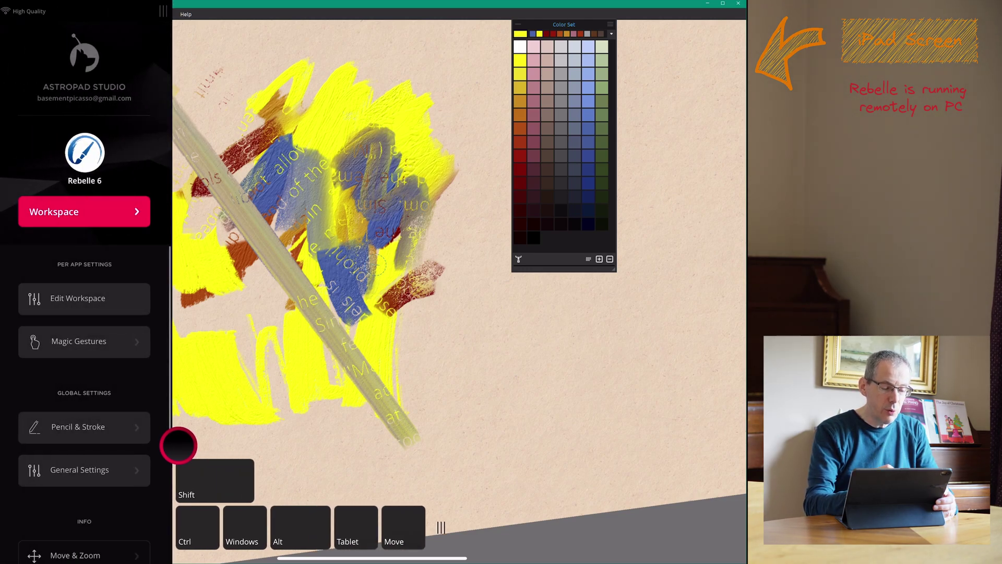
scroll(84, 313, down, 2)
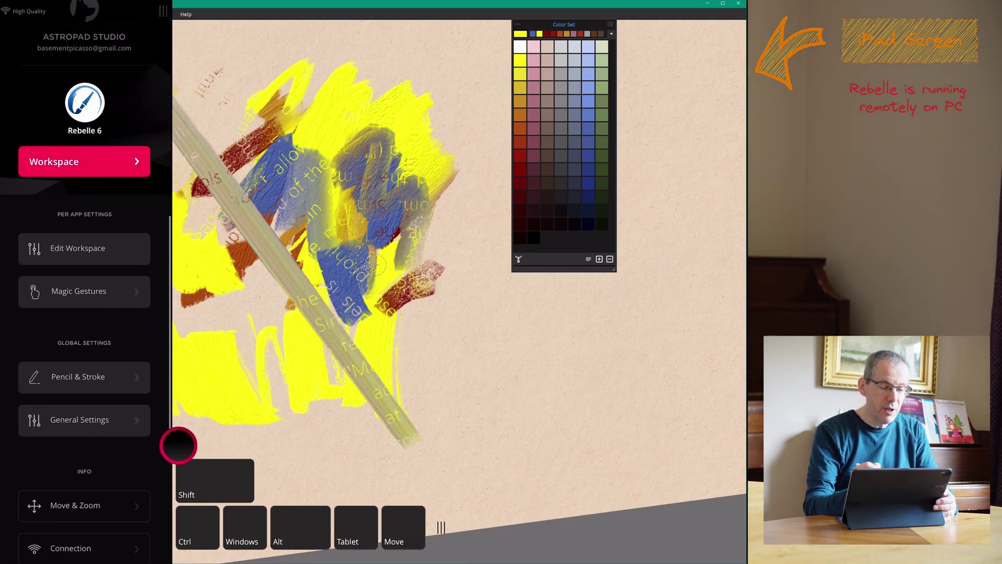
click(78, 291)
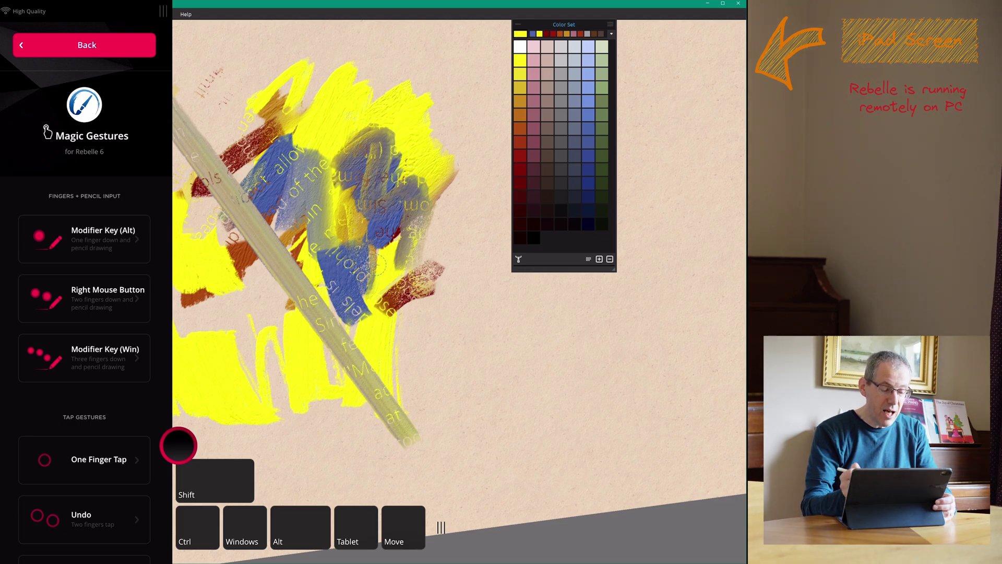
scroll(86, 287, down, 2)
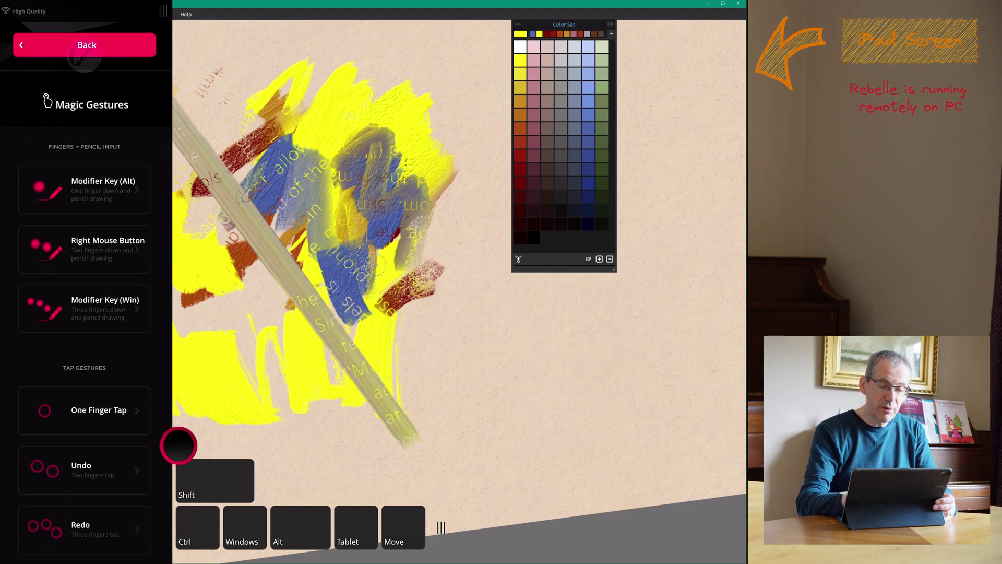
Undo the latest straight diagonal strokes and redo them using the tap gestures
key(ctrl+z)
key(ctrl+z)
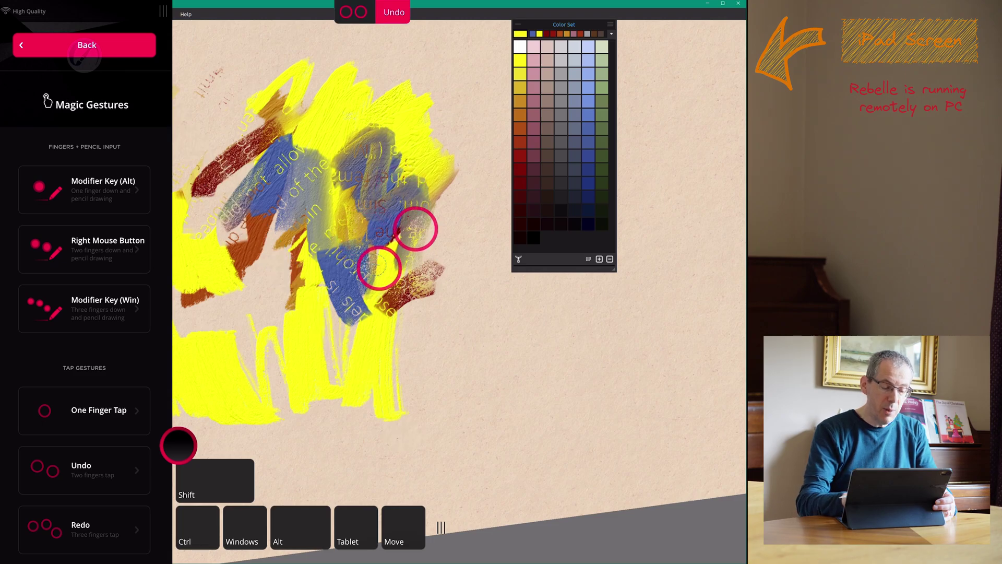
key(ctrl+y)
key(ctrl+y)
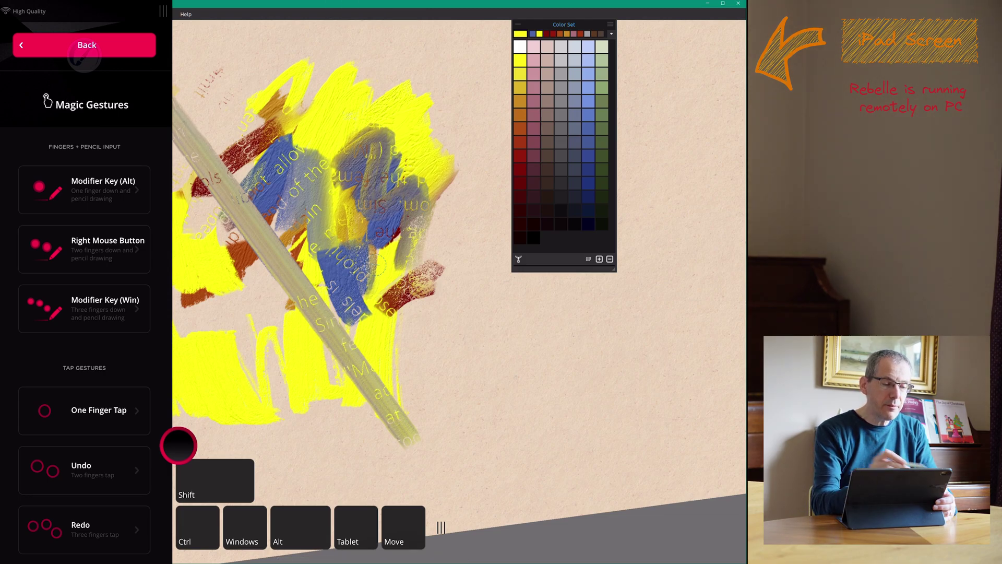
Leave Magic Gestures and open the Rebelle 6 workspace for editing to review the sidebar shortcuts and their assigned keys
click(84, 45)
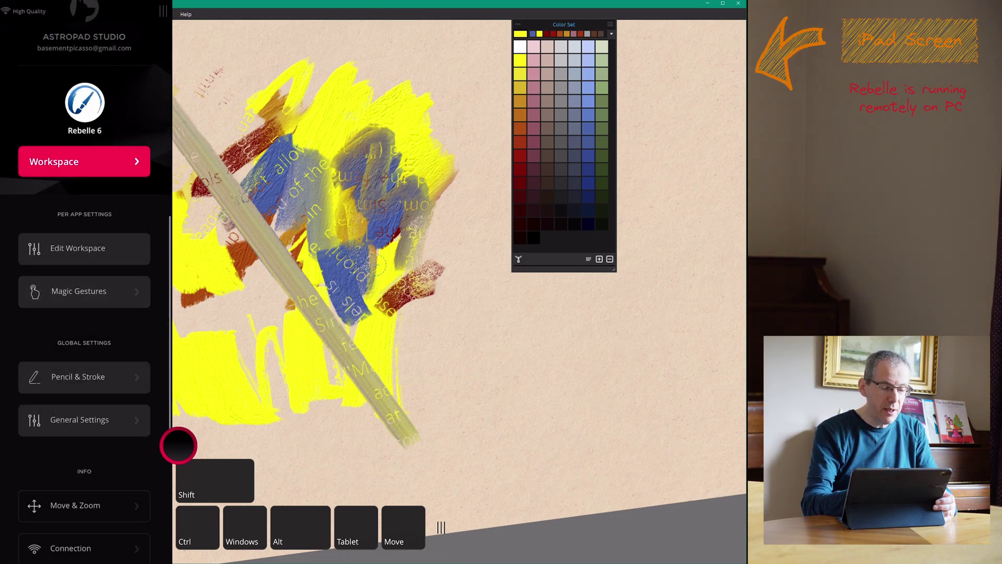
click(84, 249)
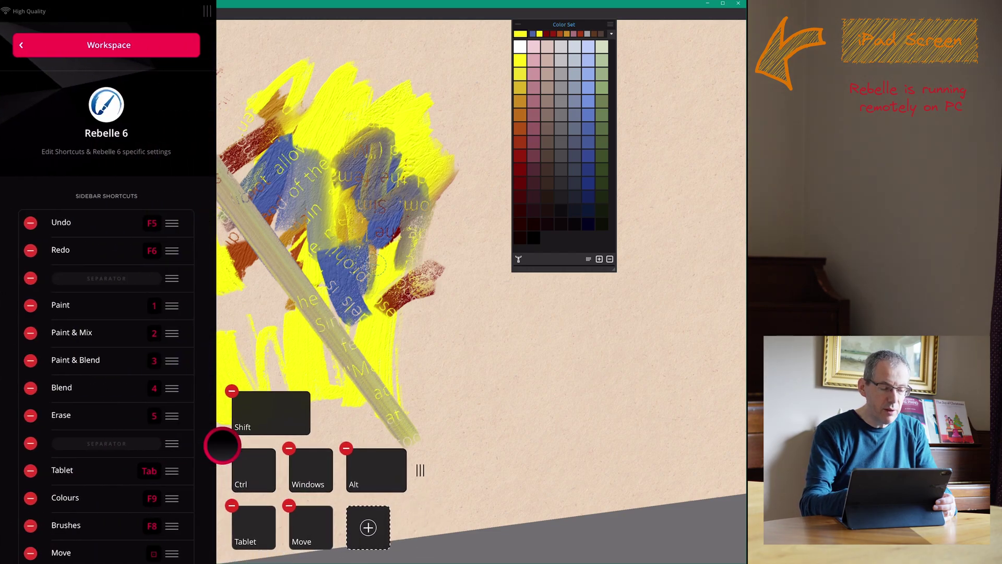
scroll(107, 340, down, 5)
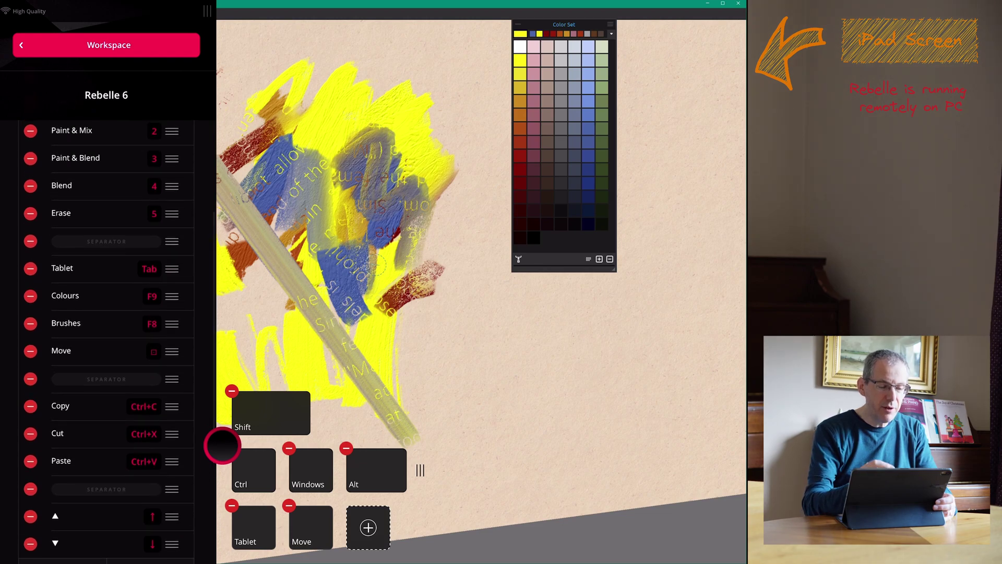
scroll(107, 339, up, 2)
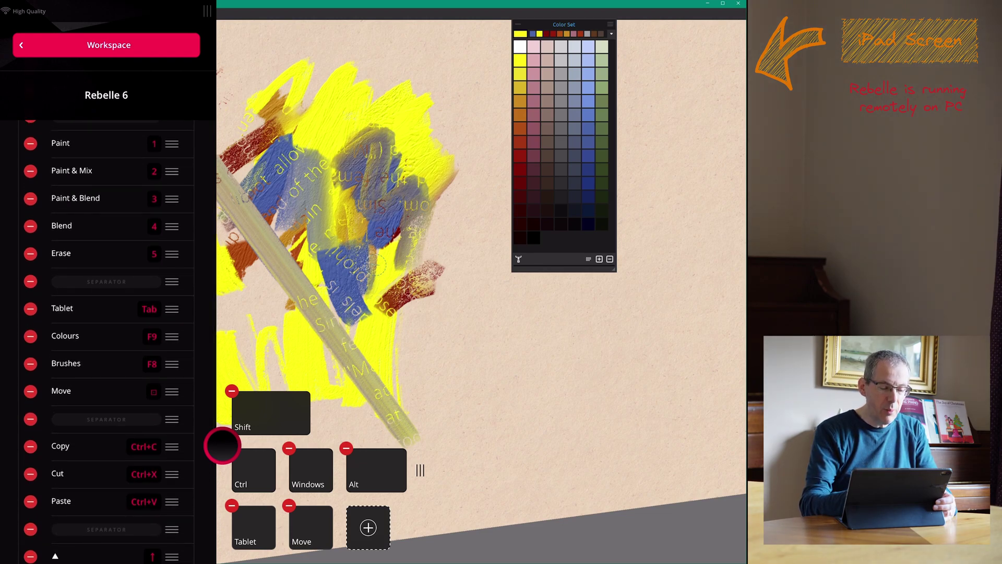
mouse_move(172, 310)
mouse_down()
mouse_move(172, 379)
mouse_move(171, 308)
mouse_up()
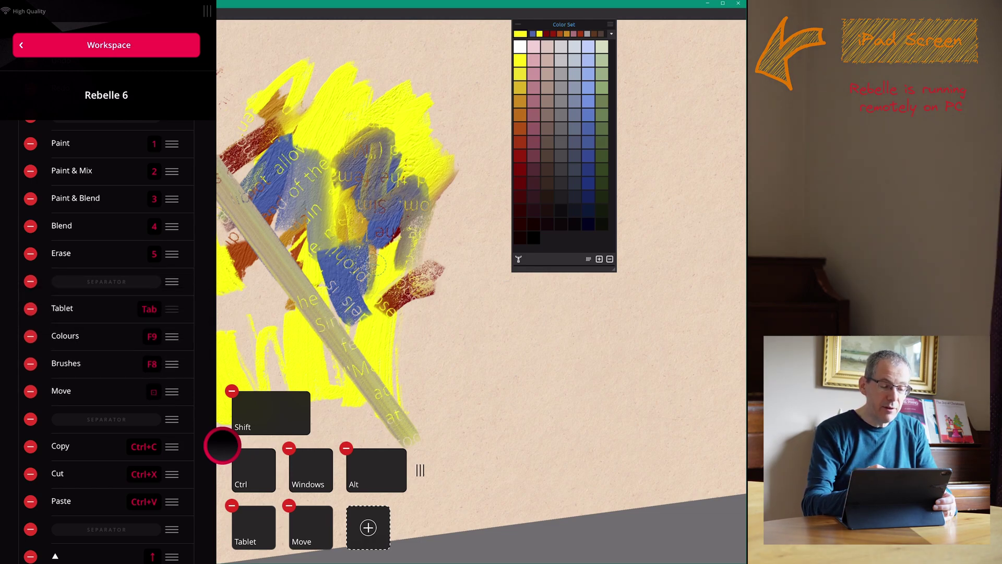
scroll(107, 340, up, 5)
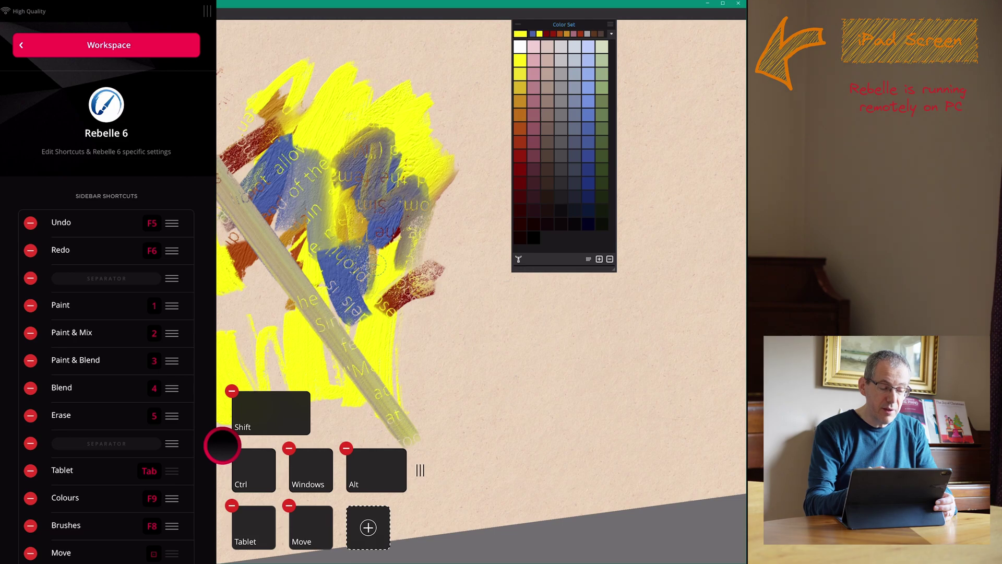
scroll(108, 314, down, 1)
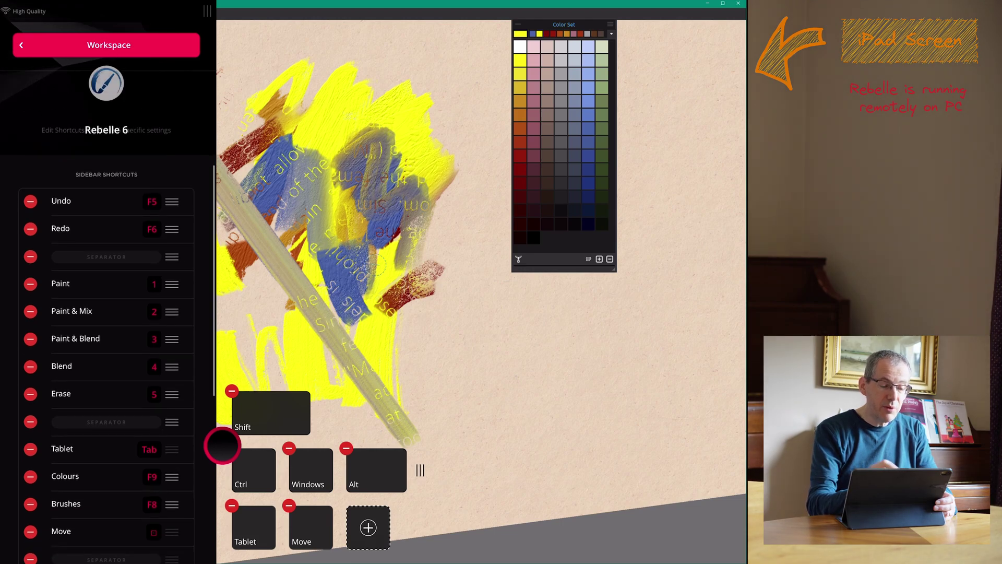
Edit the Undo sidebar shortcut, clearing its keystroke and assigning F5 again, and save it
click(105, 202)
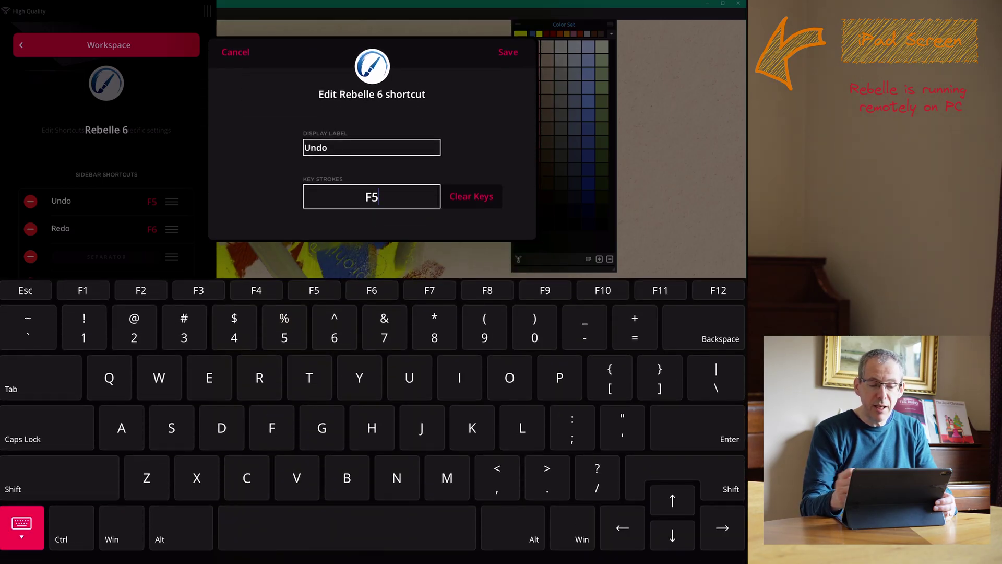
click(471, 196)
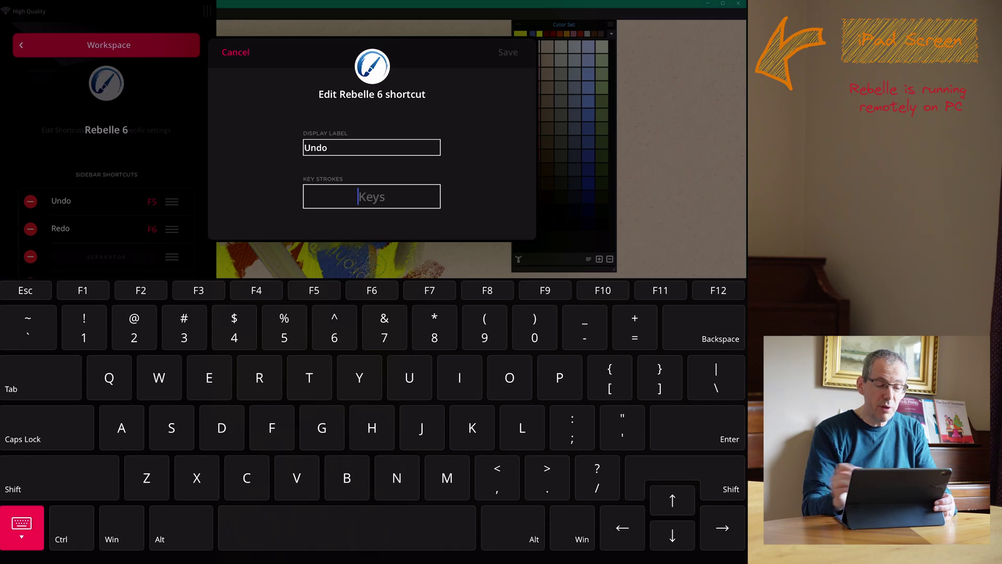
click(313, 291)
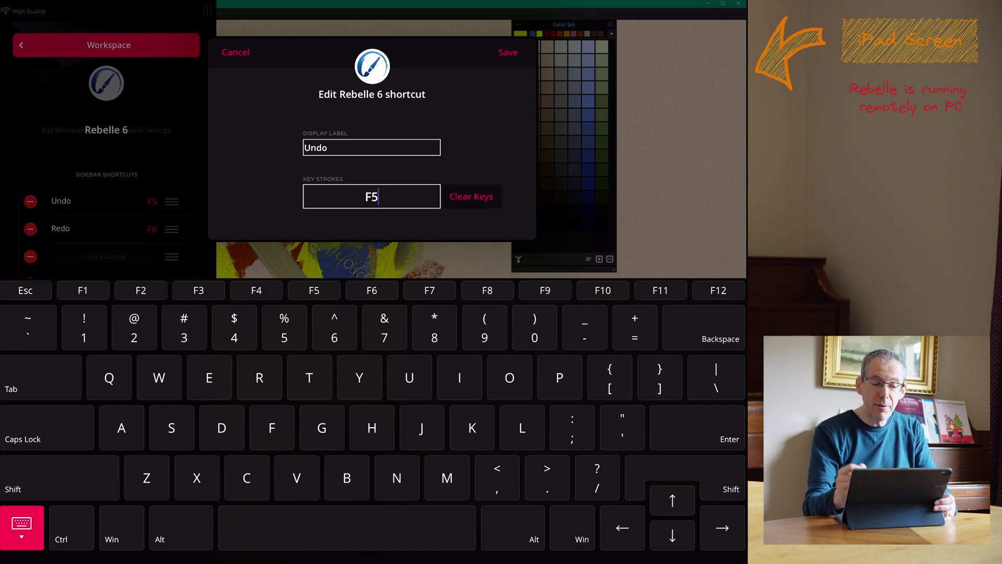
click(507, 52)
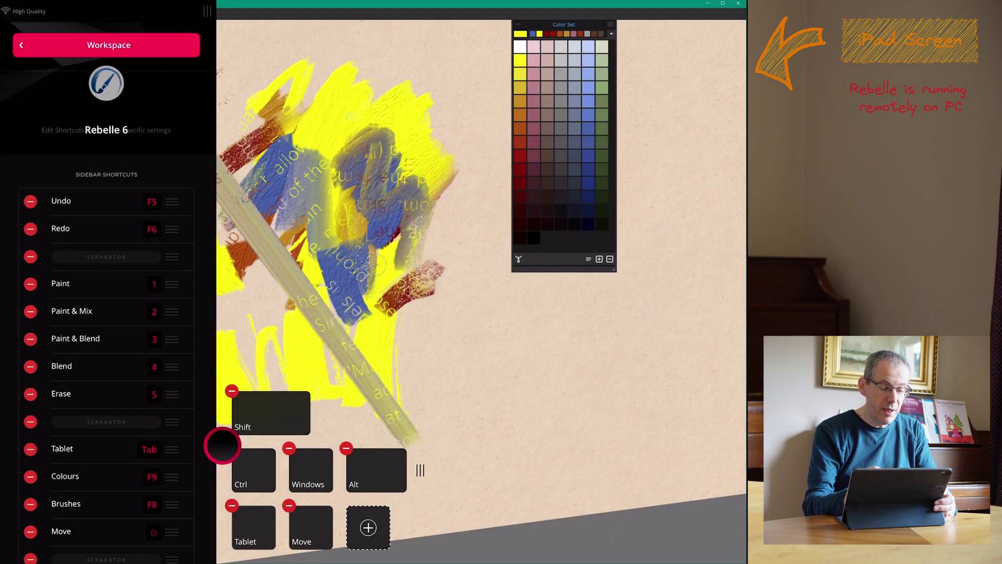
Look through the remaining sidebar shortcuts and return to the Rebelle 6 painting workspace
scroll(107, 345, down, 10)
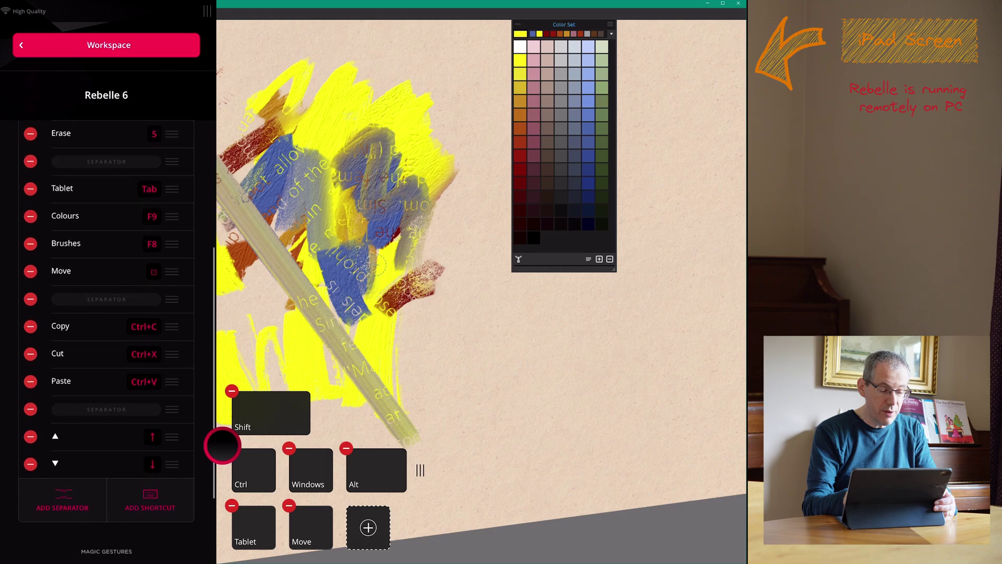
scroll(107, 339, up, 10)
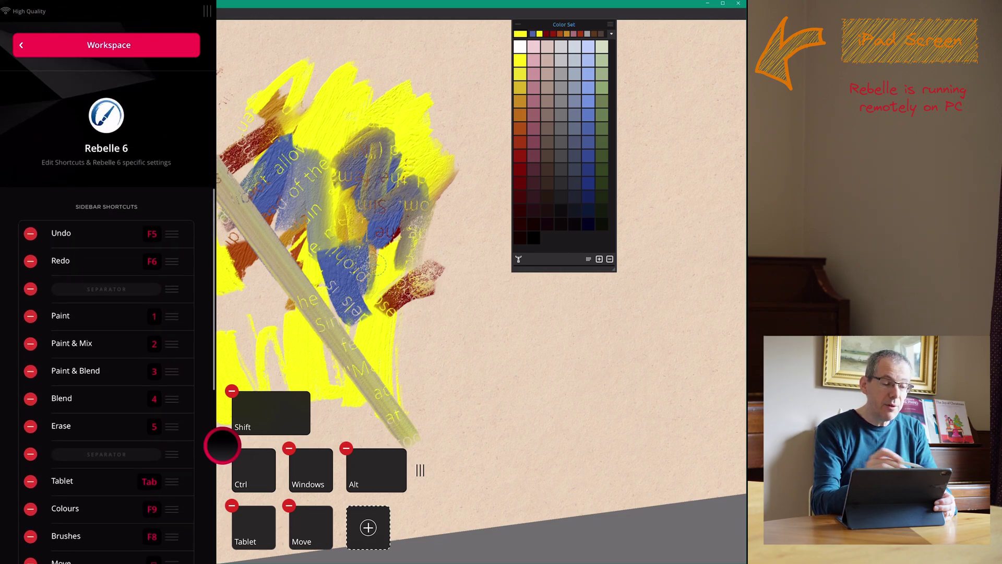
click(21, 45)
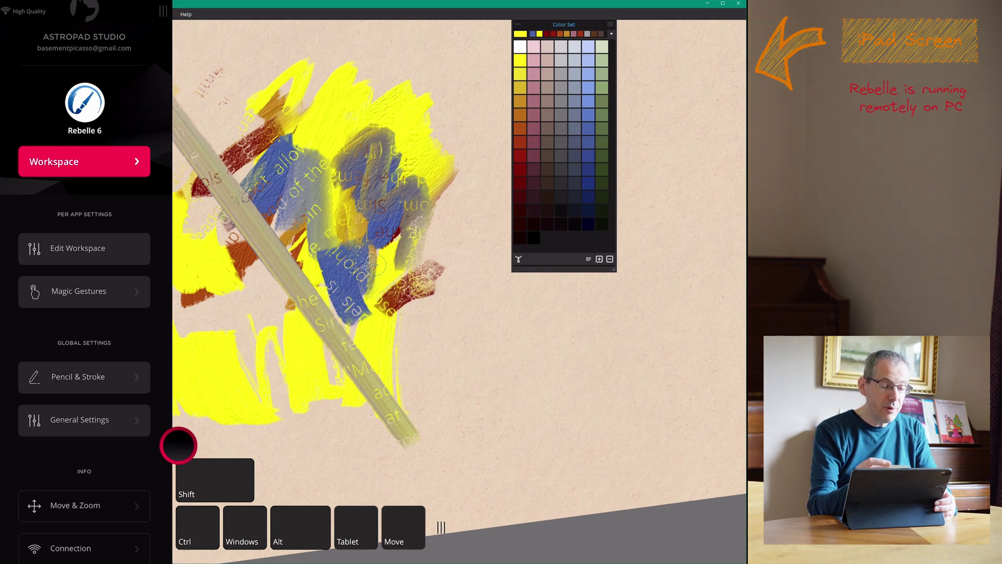
click(84, 162)
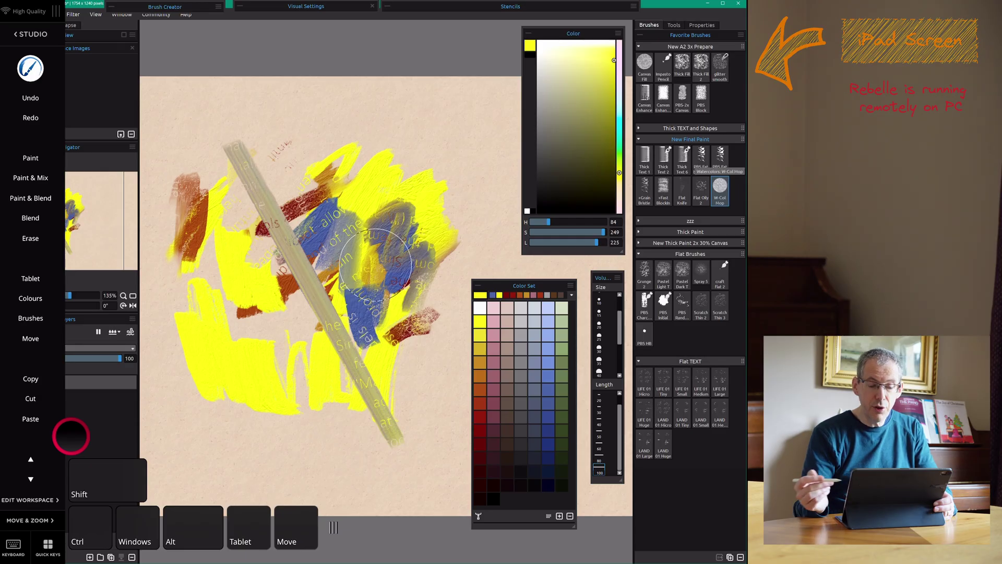
Pick dark red from the color set and lay W-Col Mop watercolor washes over the blue and yellow center of the painting
click(480, 416)
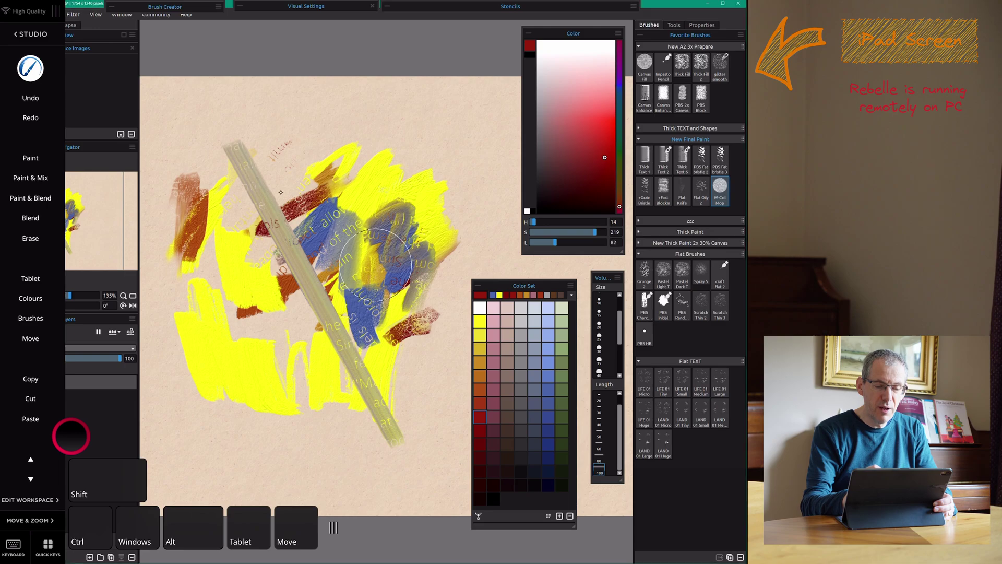
mouse_move(300, 187)
mouse_down()
mouse_move(298, 236)
mouse_move(345, 245)
mouse_move(379, 302)
mouse_up()
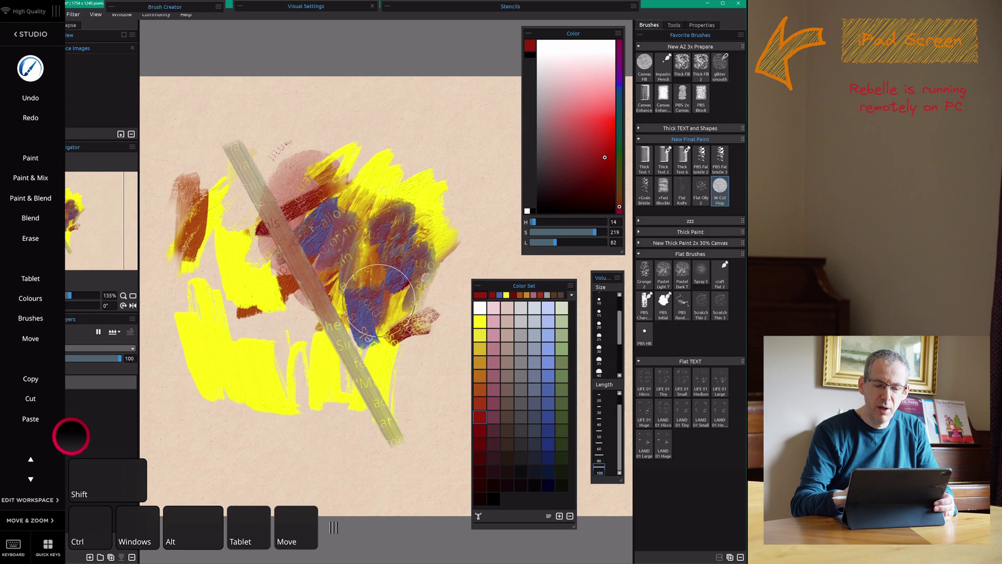
scroll(376, 277, up, 5)
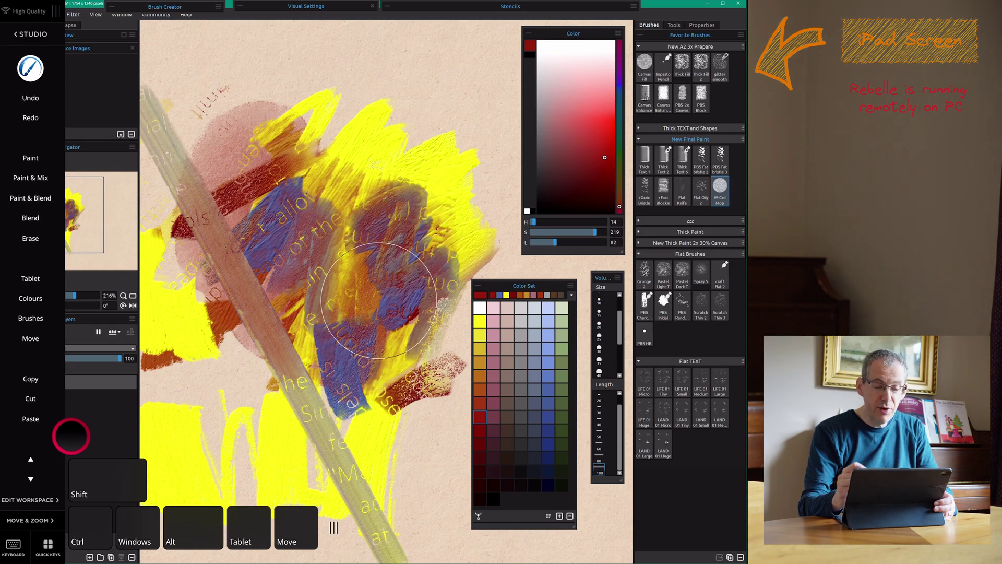
mouse_move(380, 301)
mouse_down()
mouse_move(374, 183)
mouse_move(431, 156)
mouse_move(442, 191)
mouse_move(363, 279)
mouse_up()
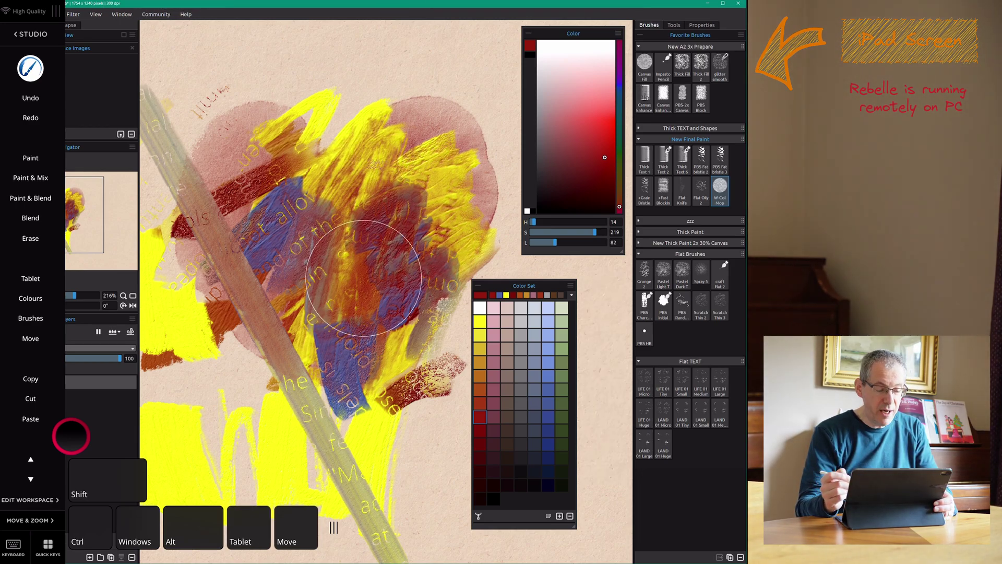
Switch to tablet mode, pick blue from the color set and paint over the lower yellow area
key(Tab)
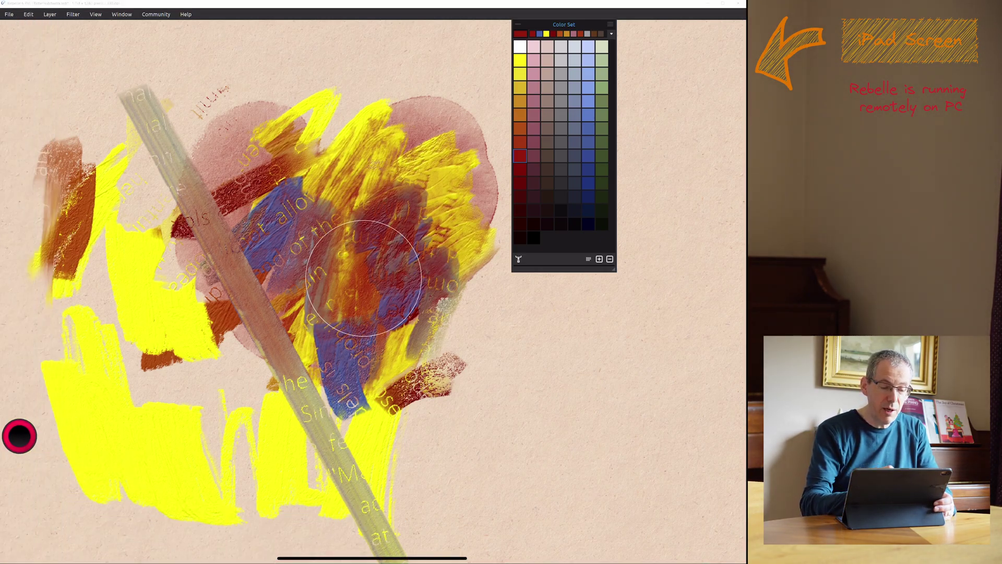
click(589, 156)
mouse_move(157, 261)
mouse_down()
mouse_move(159, 293)
mouse_move(180, 333)
mouse_move(266, 314)
mouse_move(324, 319)
mouse_move(342, 354)
mouse_move(319, 422)
mouse_up()
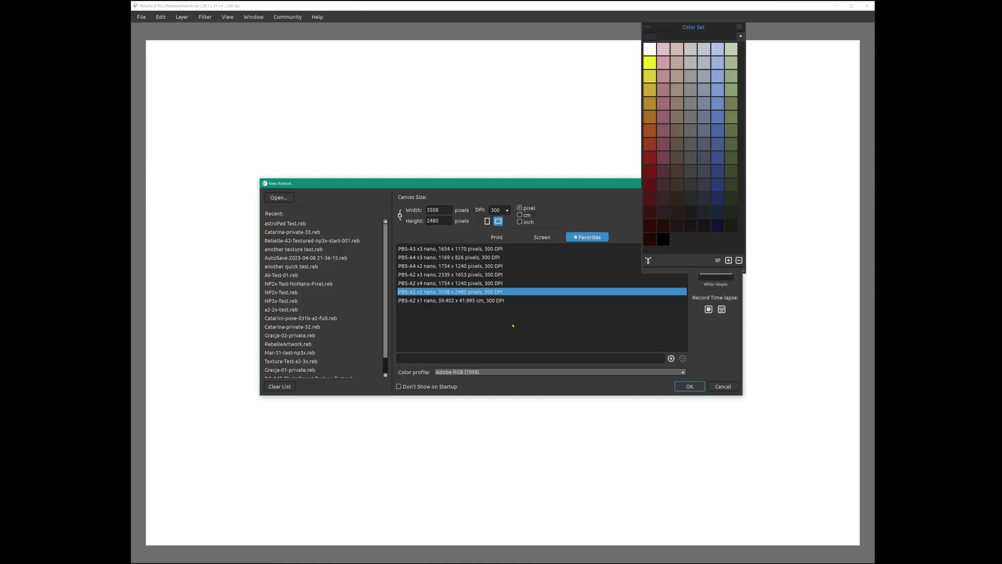
Create a new artwork from a favorite preset of 1754 x 1240 pixels at 300 DPI
key(Down)
key(Up)
key(Up)
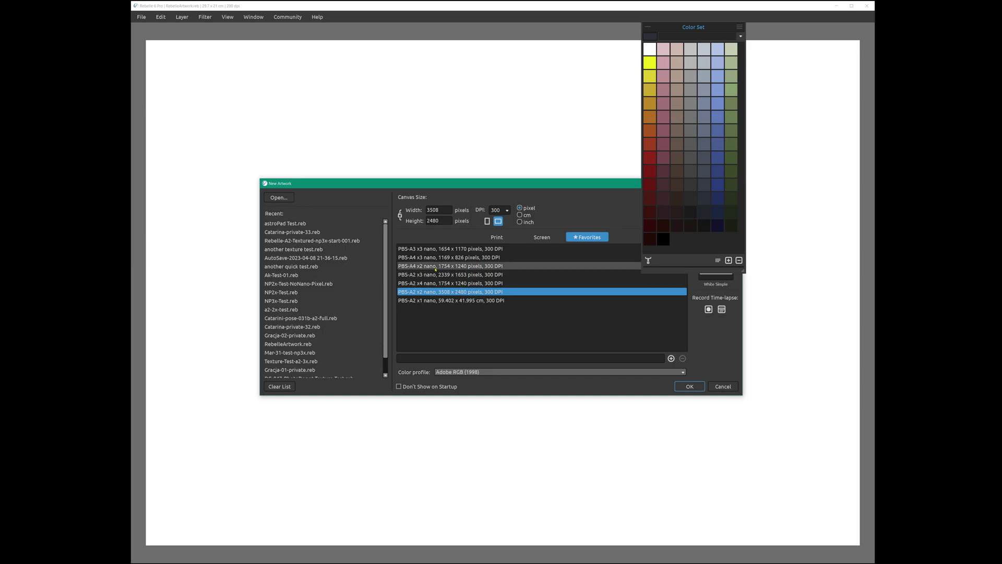
key(Up)
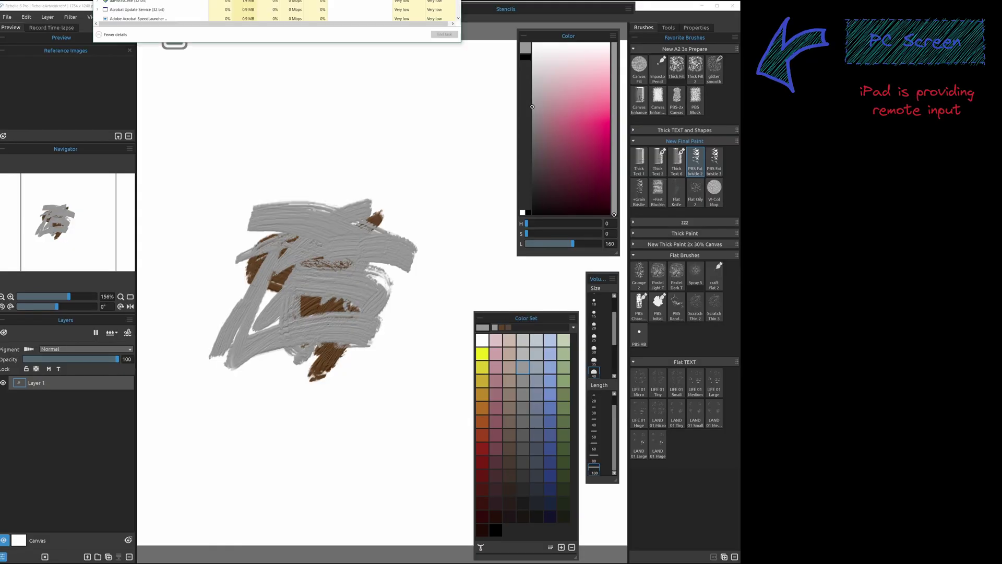
Move Task Manager clear of the painting and brush thick bright yellow over the grey strokes with PBS Fat bristle 2
drag(344, 0, 402, 185)
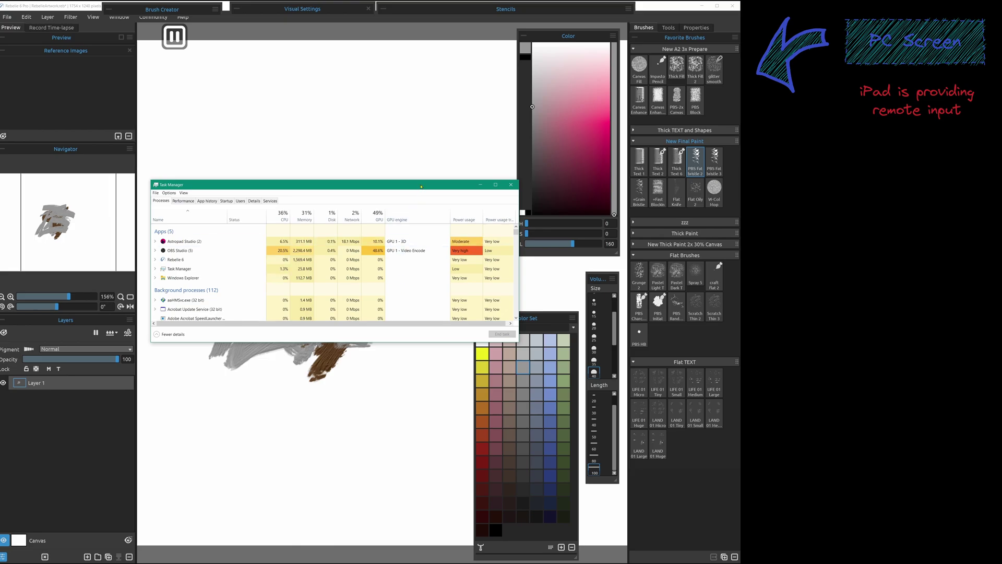
mouse_move(421, 187)
mouse_down()
mouse_move(449, 121)
mouse_move(509, 42)
mouse_up()
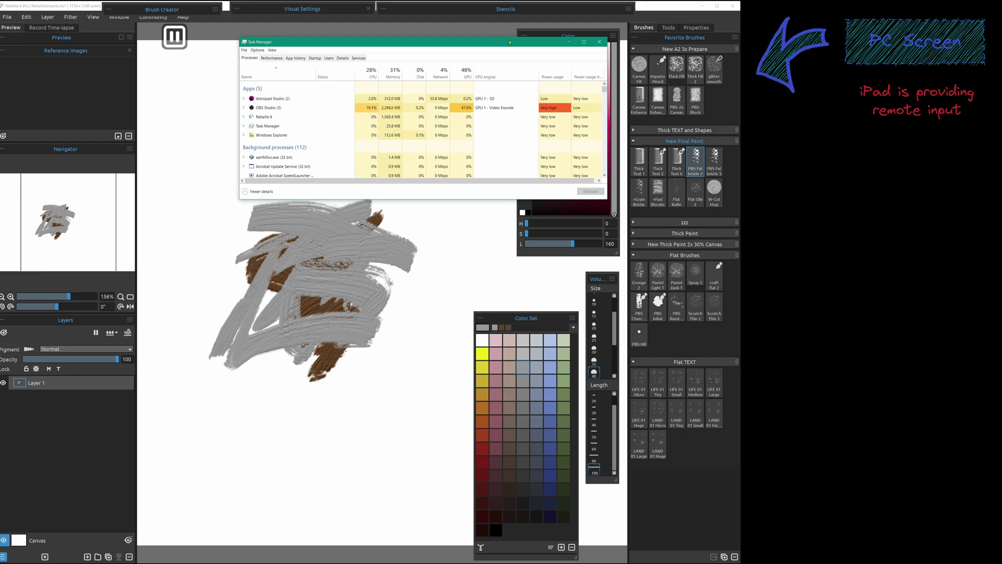
click(482, 353)
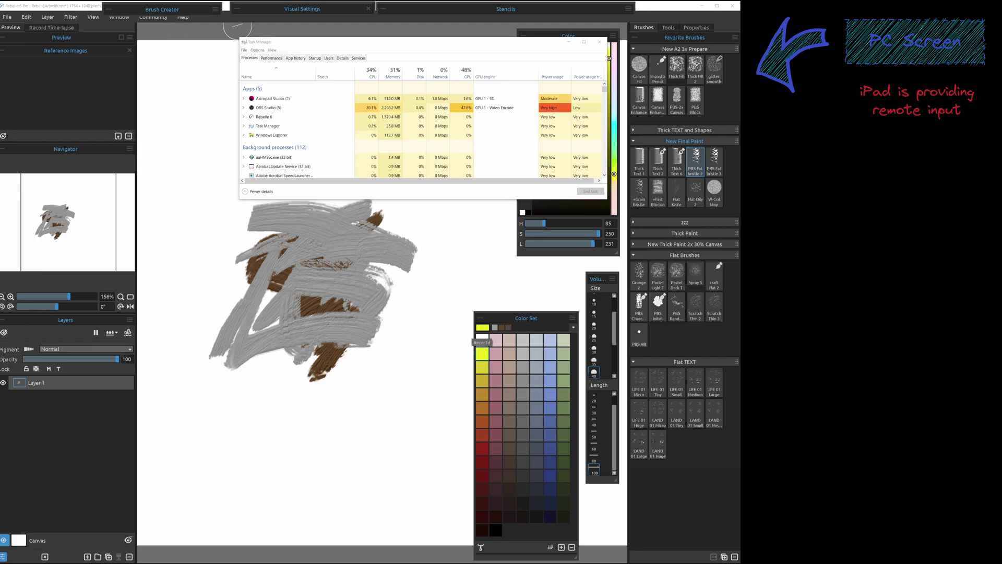
mouse_move(293, 382)
mouse_down()
mouse_move(330, 366)
mouse_move(271, 351)
mouse_move(336, 428)
mouse_up()
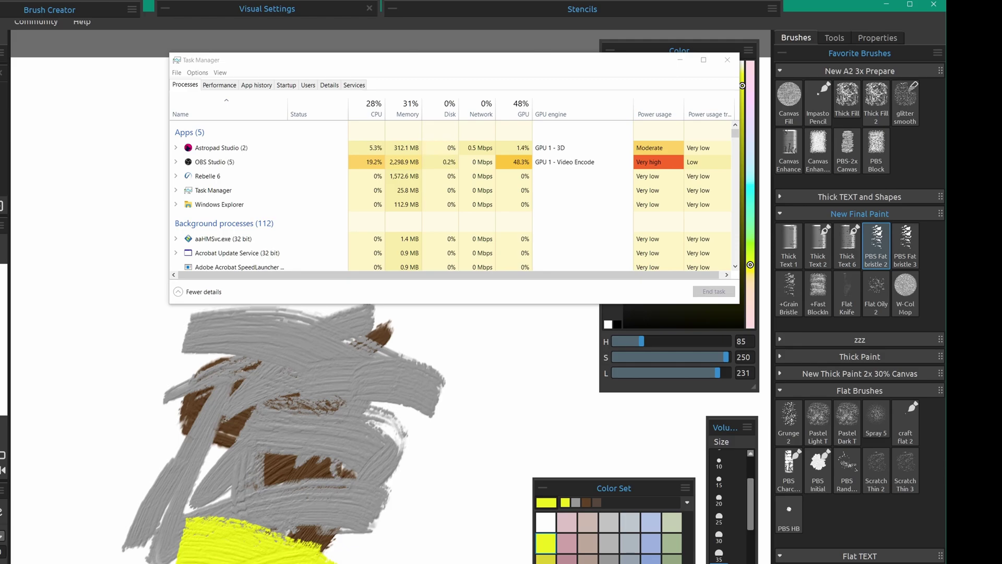
mouse_move(323, 475)
mouse_down()
mouse_move(295, 467)
mouse_move(252, 480)
mouse_move(303, 492)
mouse_move(184, 424)
mouse_move(259, 428)
mouse_move(240, 394)
mouse_move(249, 439)
mouse_move(389, 410)
mouse_move(399, 426)
mouse_move(369, 470)
mouse_up()
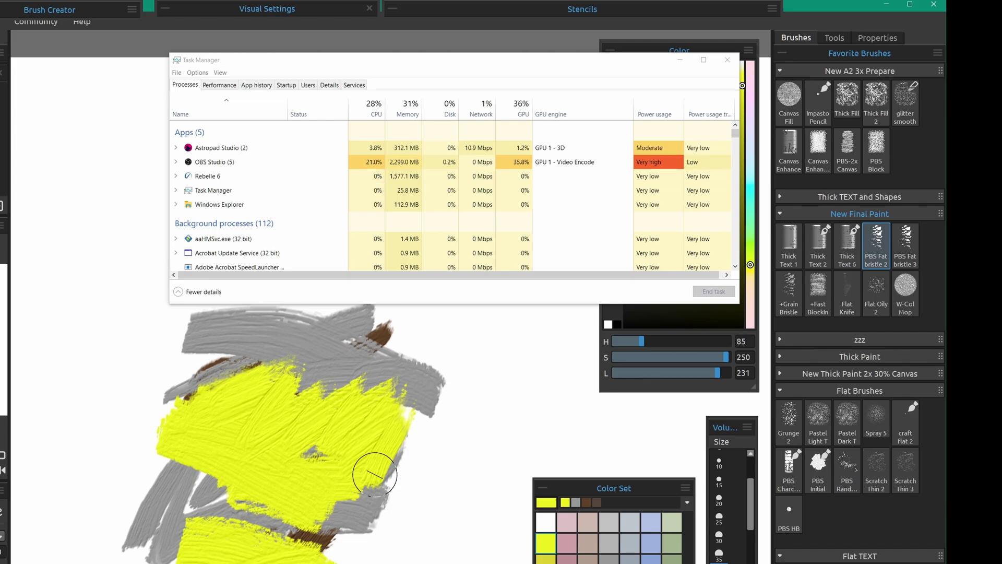
Switch to dark red and paint thick bristle strokes over the lower part of the yellow paint
key(x)
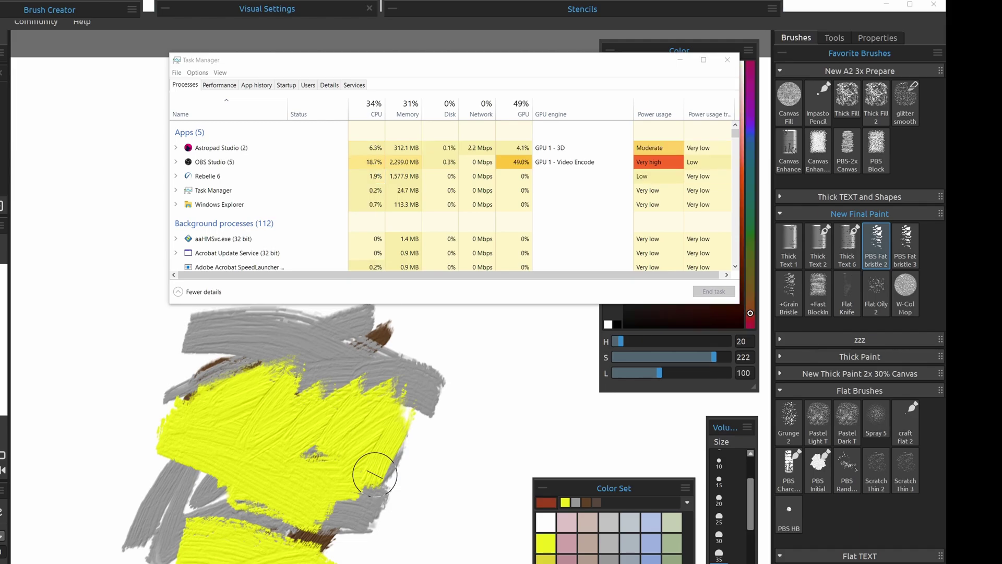
mouse_move(315, 518)
mouse_down()
mouse_move(360, 524)
mouse_move(200, 514)
mouse_move(306, 545)
mouse_move(388, 534)
mouse_up()
mouse_move(376, 487)
mouse_down()
mouse_move(351, 458)
mouse_move(354, 498)
mouse_move(455, 512)
mouse_up()
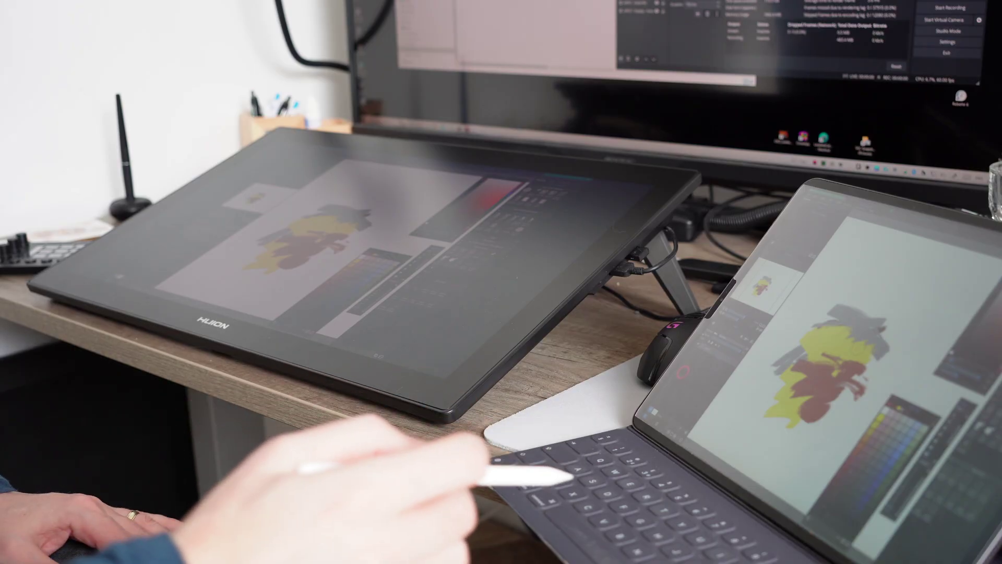